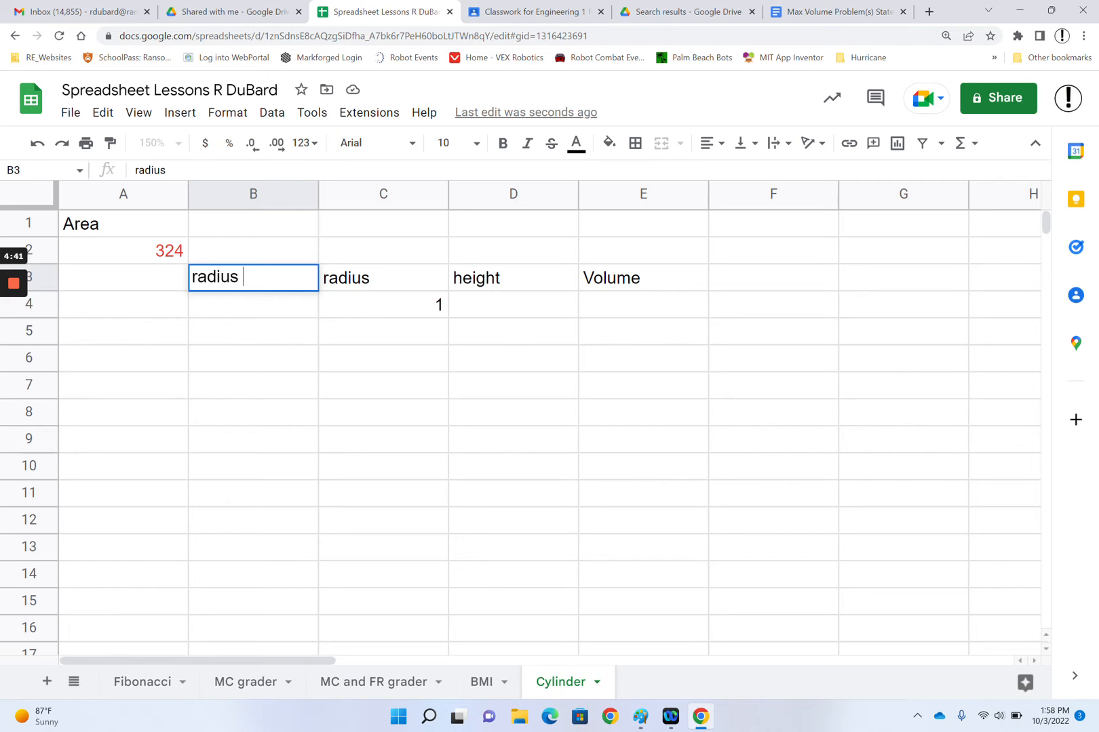
Finish the heading "radius step" in B3 and enter a radius step of 1 in B4
{"action": "left_click", "coordinate": [281, 317]}
{"action": "type", "text": "1"}
{"action": "left_click", "coordinate": [421, 339]}
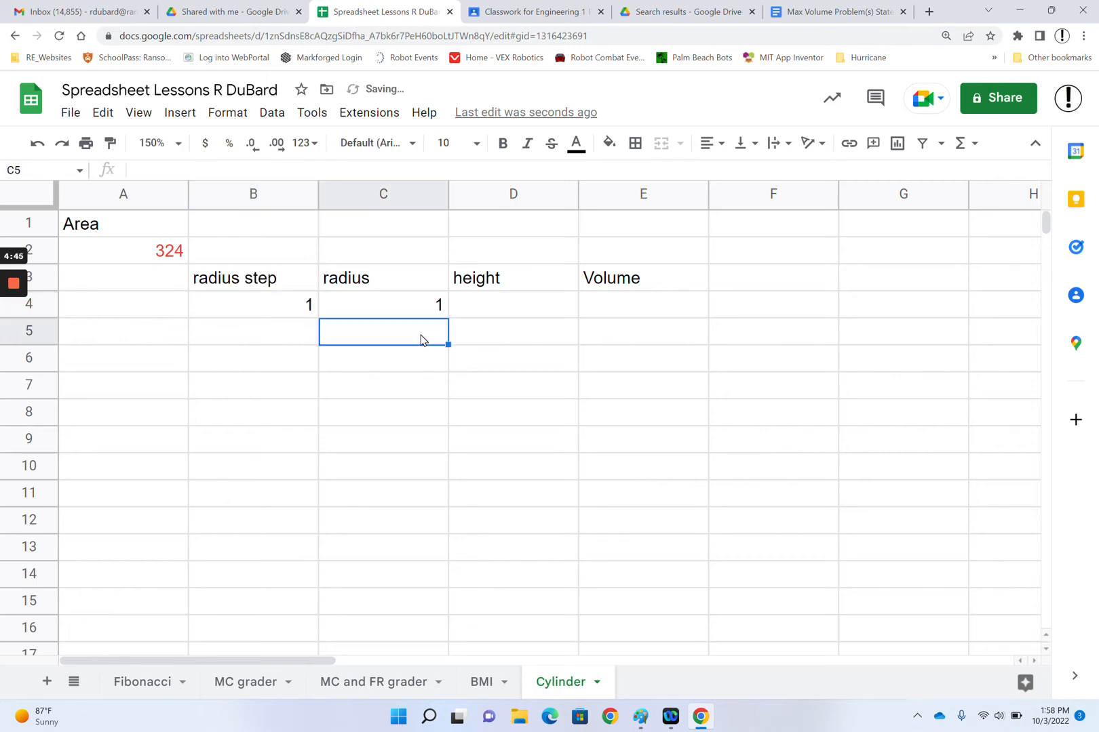
{"action": "left_click", "coordinate": [396, 311]}
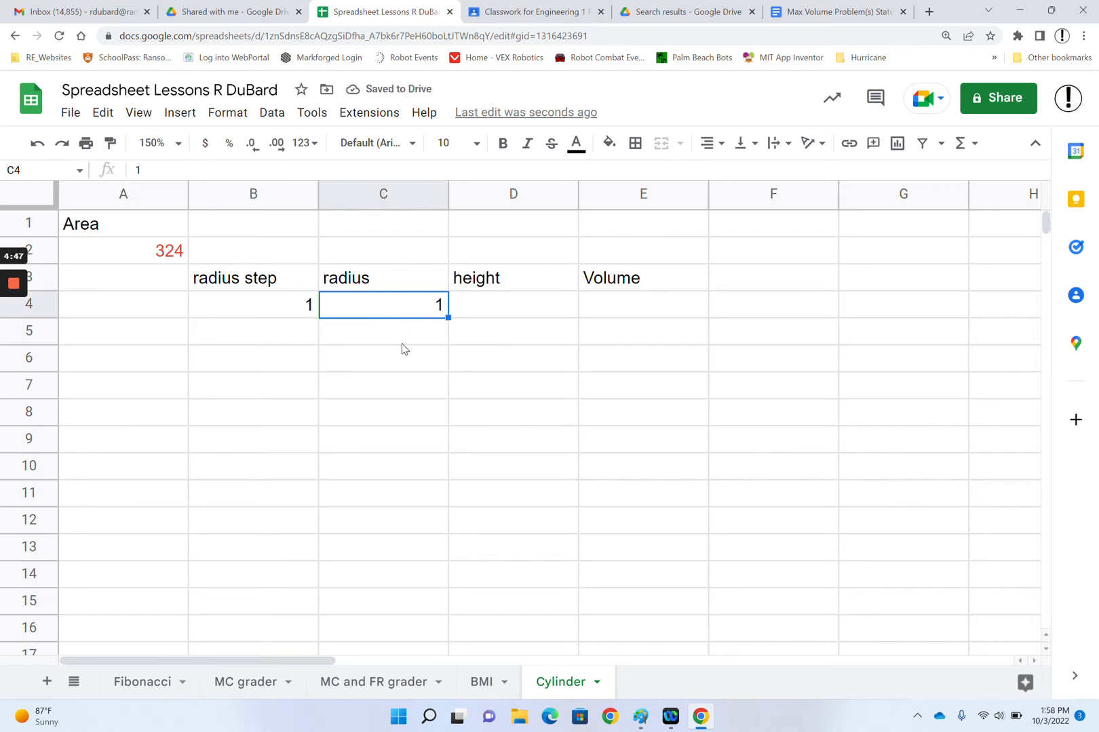
Enter the formula =C4+$B$4 in C5 and fill it down through C13
{"action": "left_click", "coordinate": [402, 347]}
{"action": "type", "text": "="}
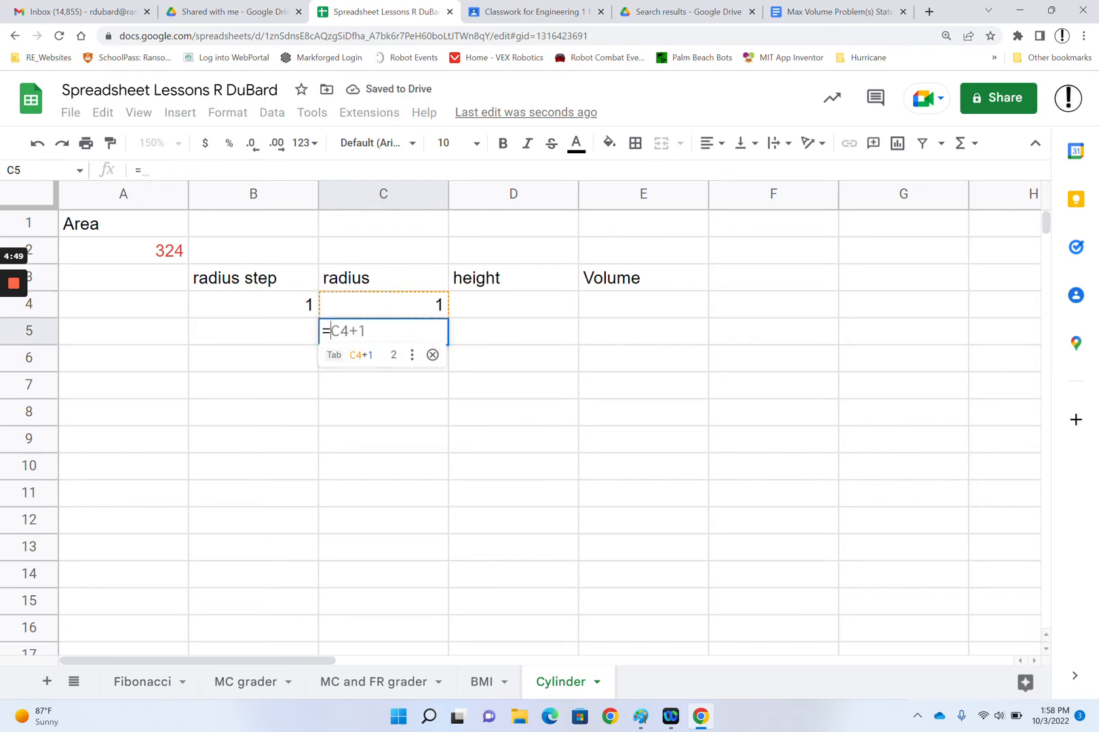
{"action": "key", "text": "Tab"}
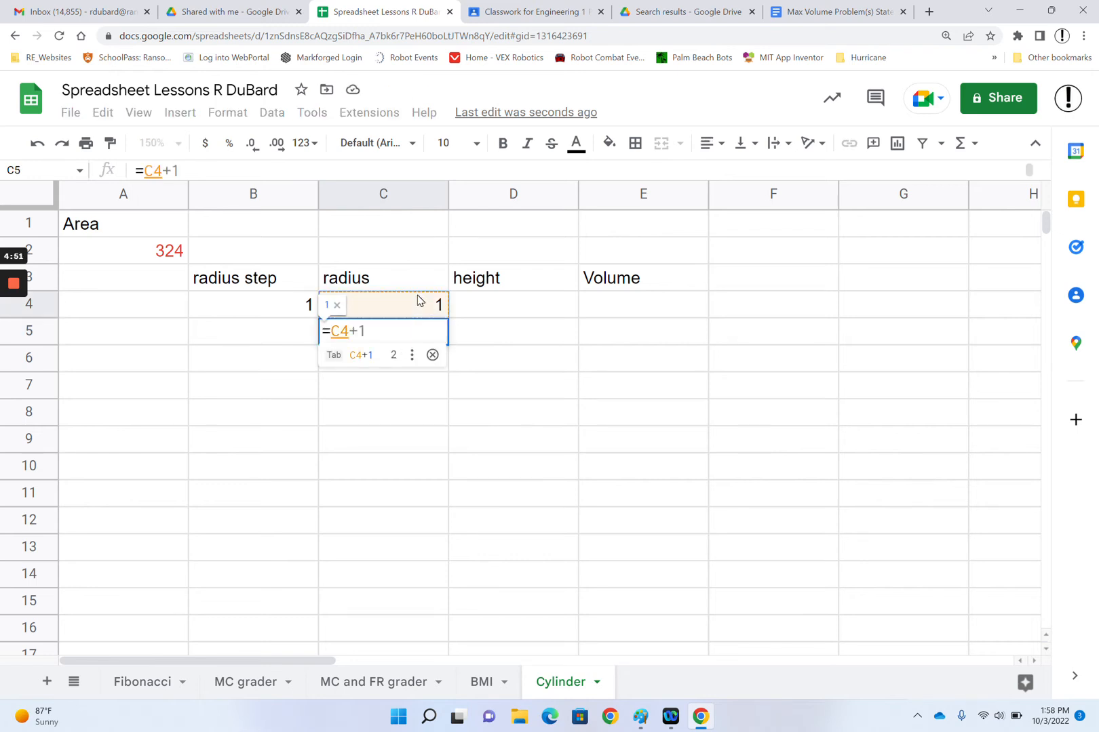
{"action": "type", "text": "+"}
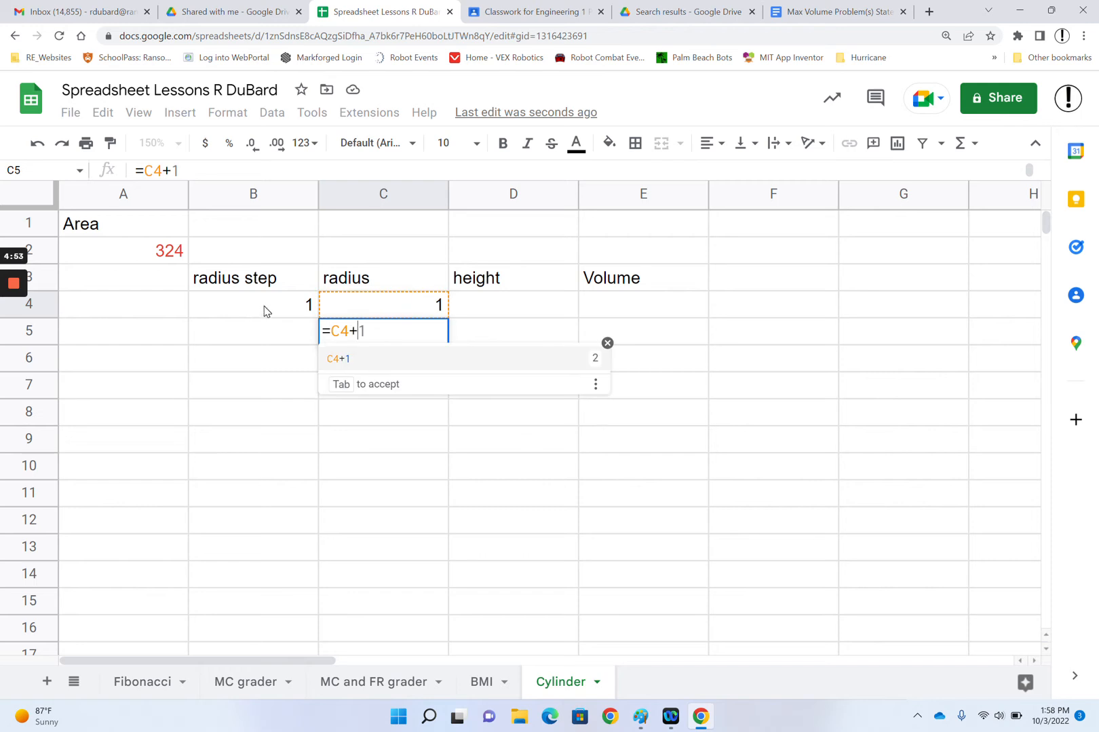
{"action": "left_click", "coordinate": [266, 312]}
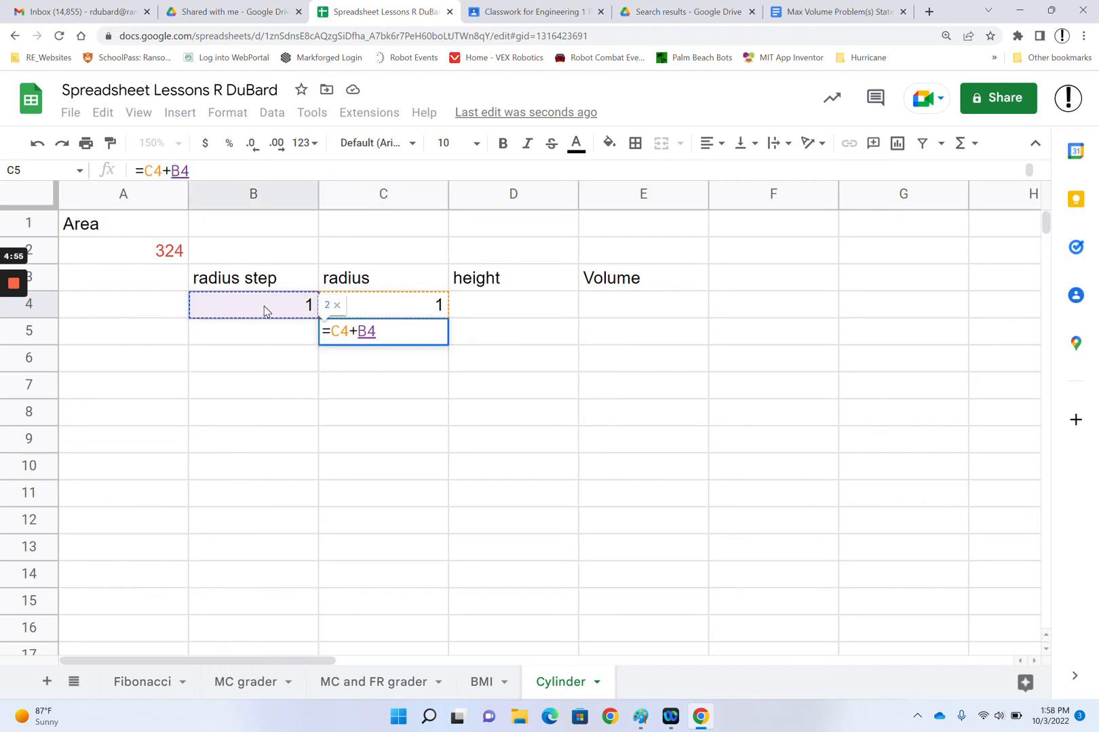
{"action": "key", "text": "F4"}
{"action": "key", "text": "Return"}
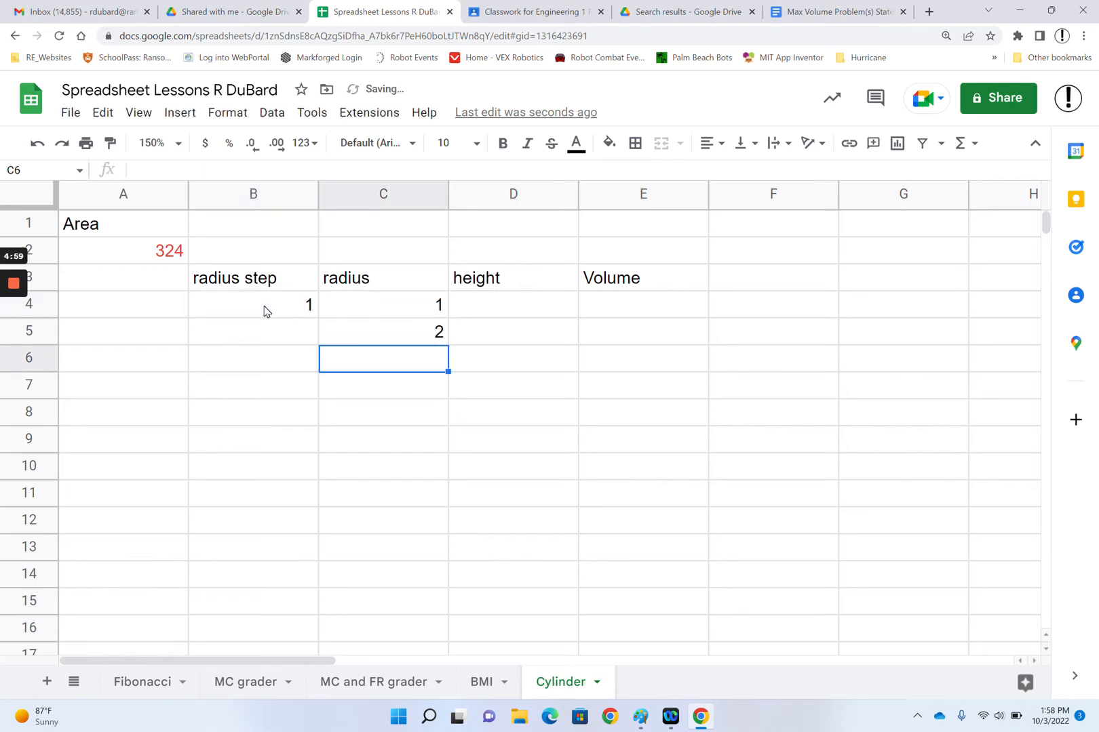
{"action": "left_click", "coordinate": [417, 335]}
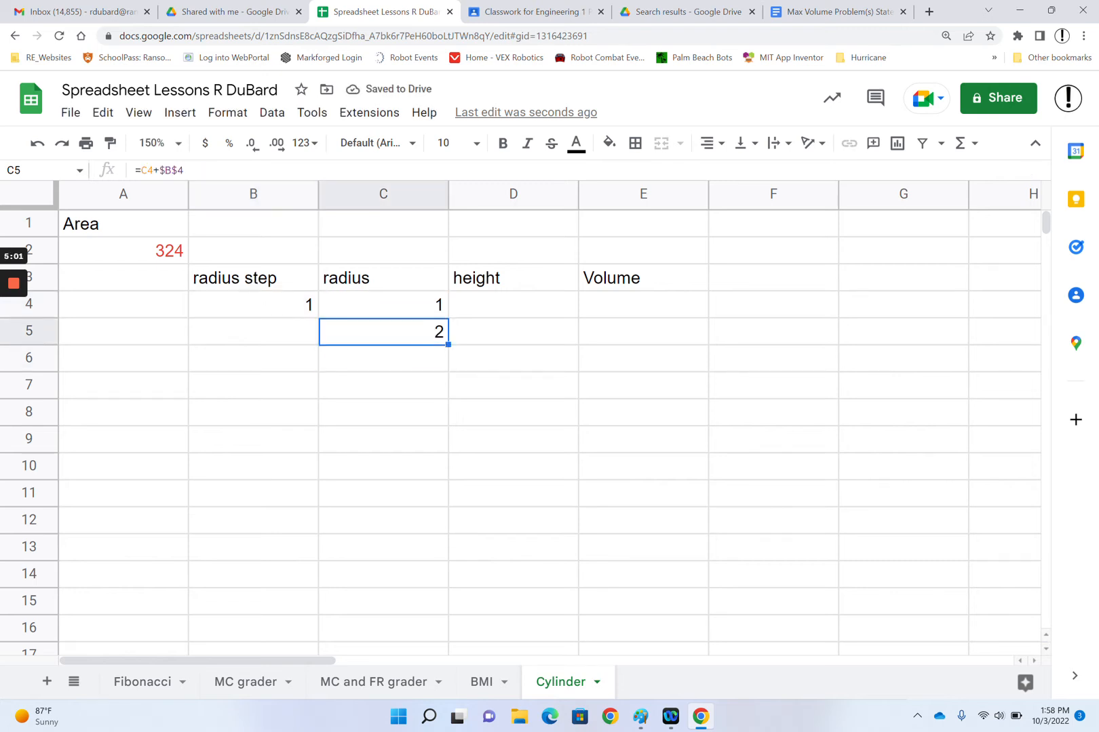
{"action": "left_click_drag", "start_coordinate": [449, 344], "coordinate": [450, 553]}
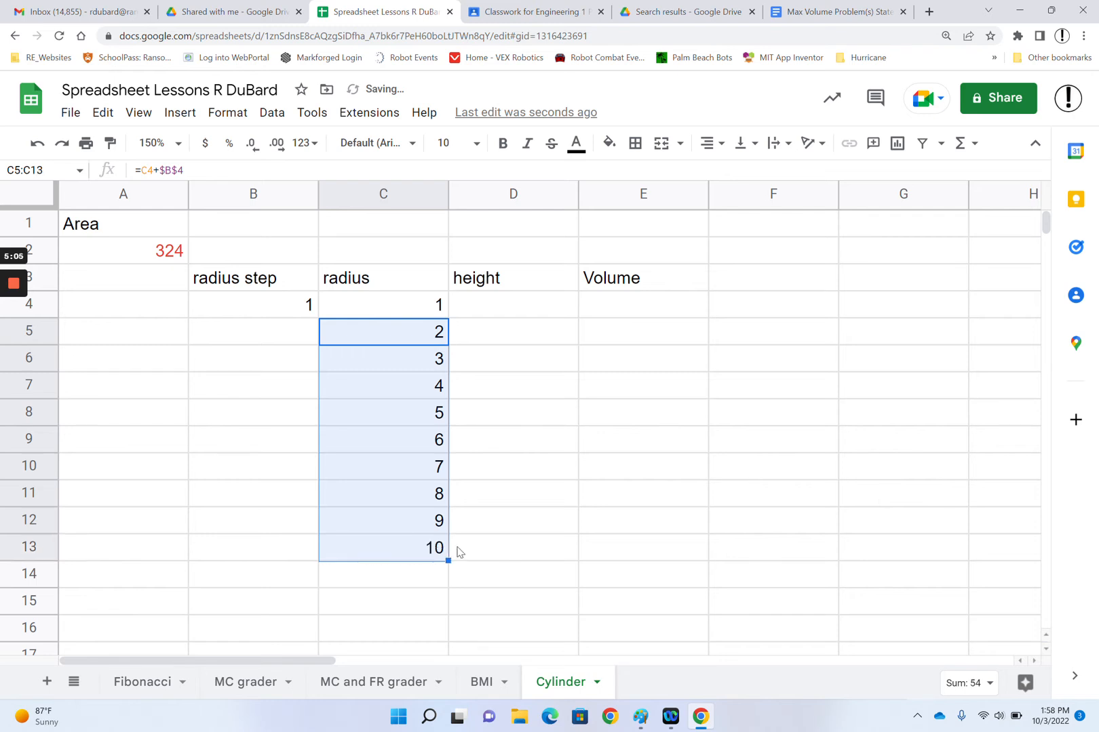
Set the radius step in B4 to 0.5
{"action": "left_click", "coordinate": [301, 317]}
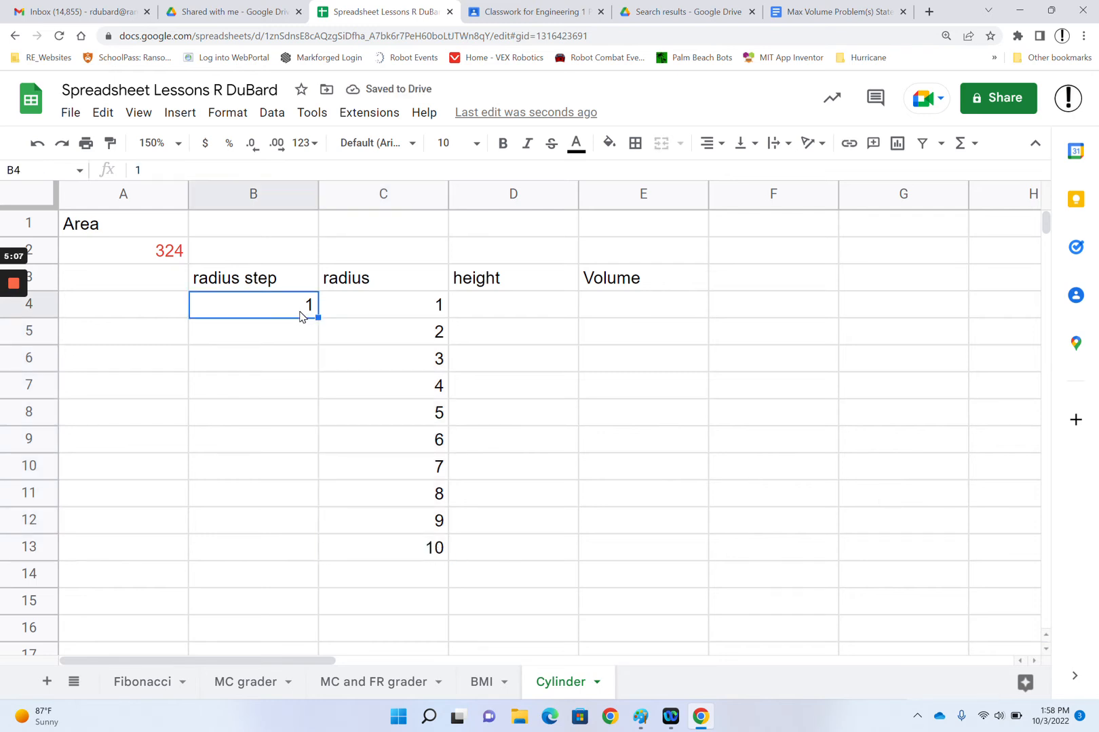
{"action": "type", "text": ".5"}
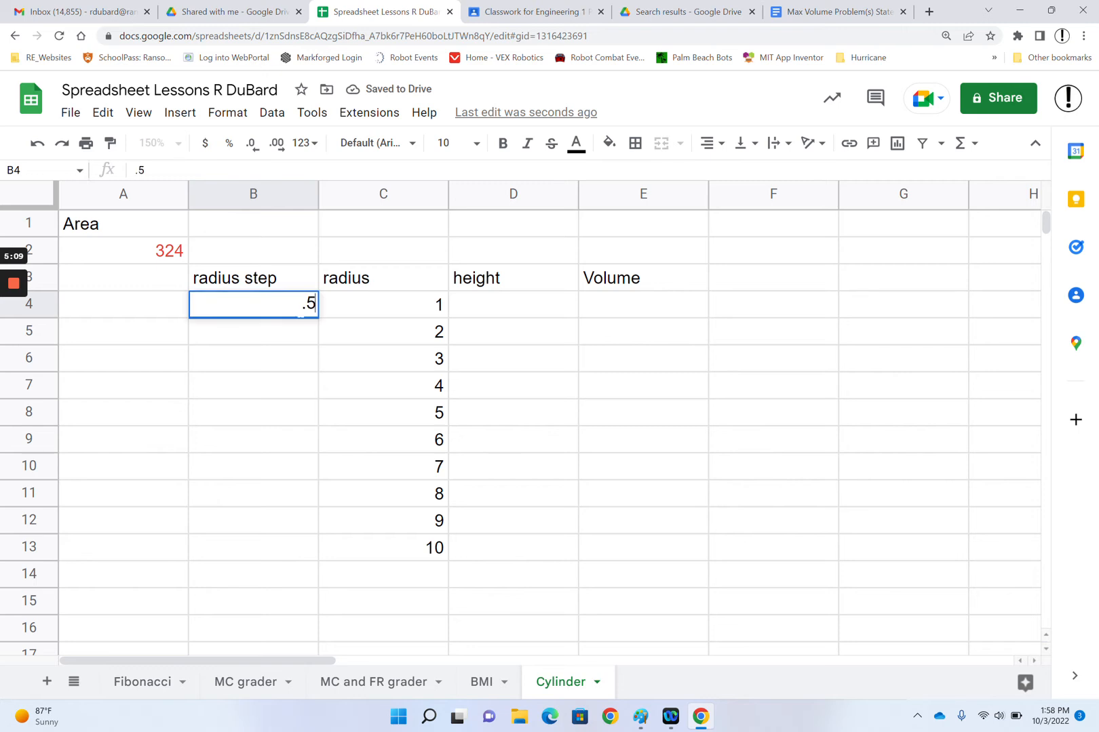
{"action": "key", "text": "Return"}
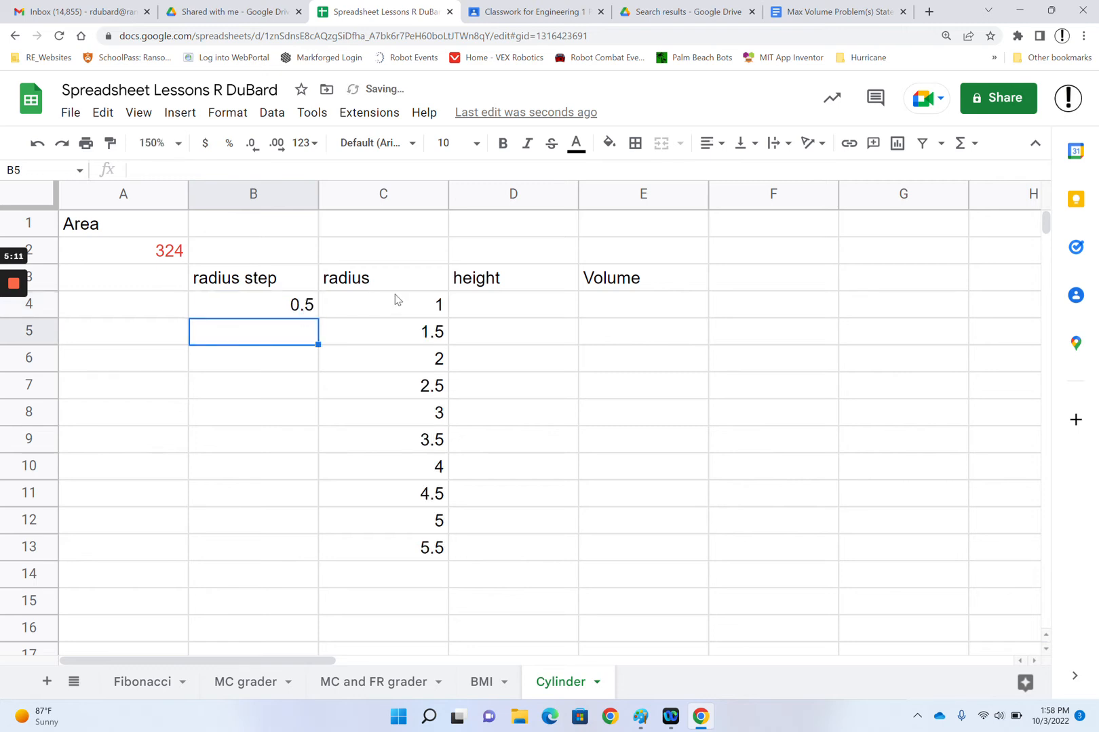
Try starting radii of 4 and 2 in C4, and set the cell back to 1
{"action": "left_click", "coordinate": [413, 311]}
{"action": "type", "text": "4"}
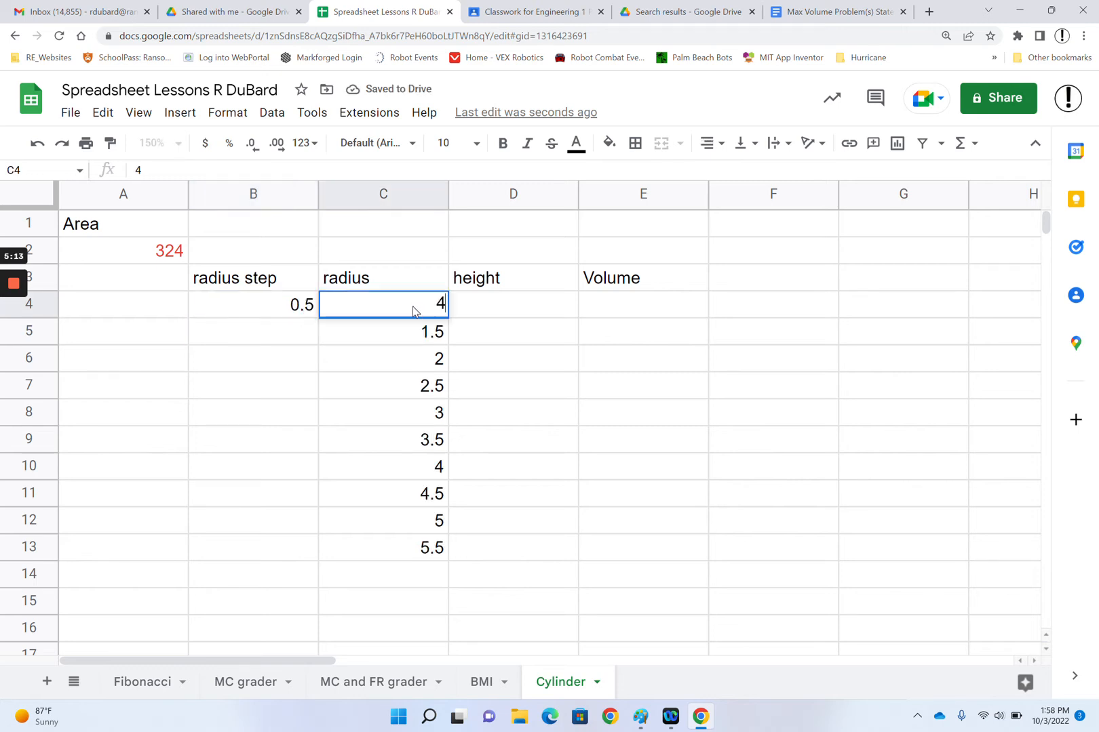
{"action": "key", "text": "Return"}
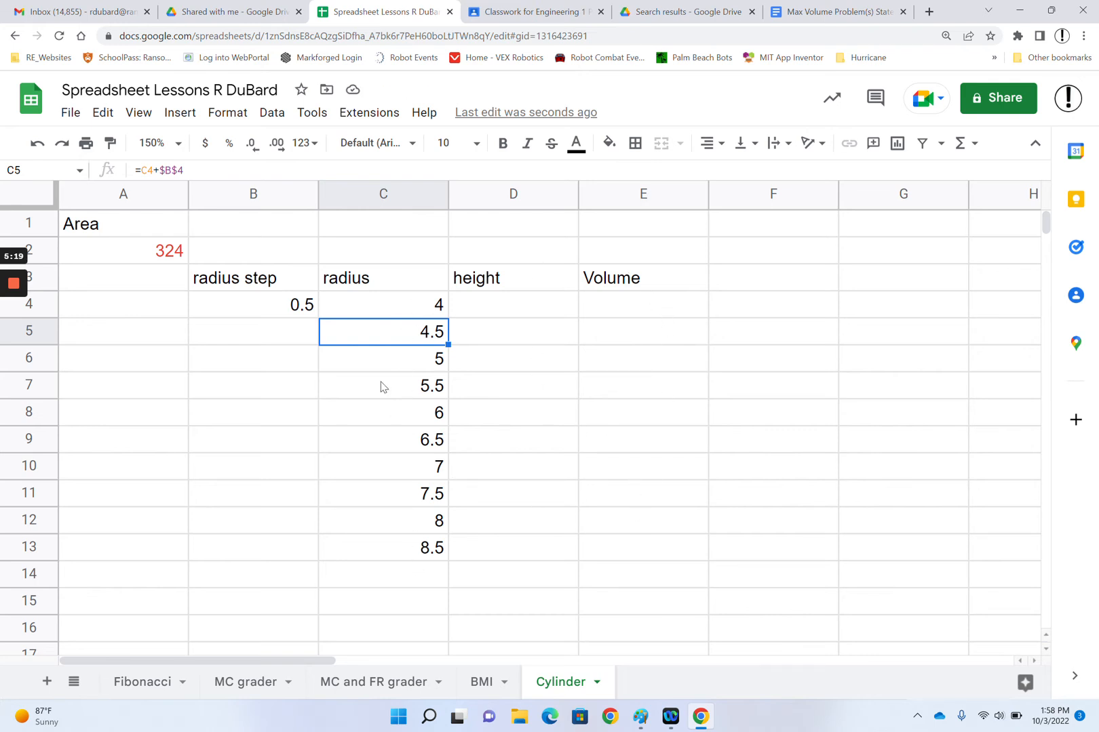
{"action": "left_click", "coordinate": [387, 310]}
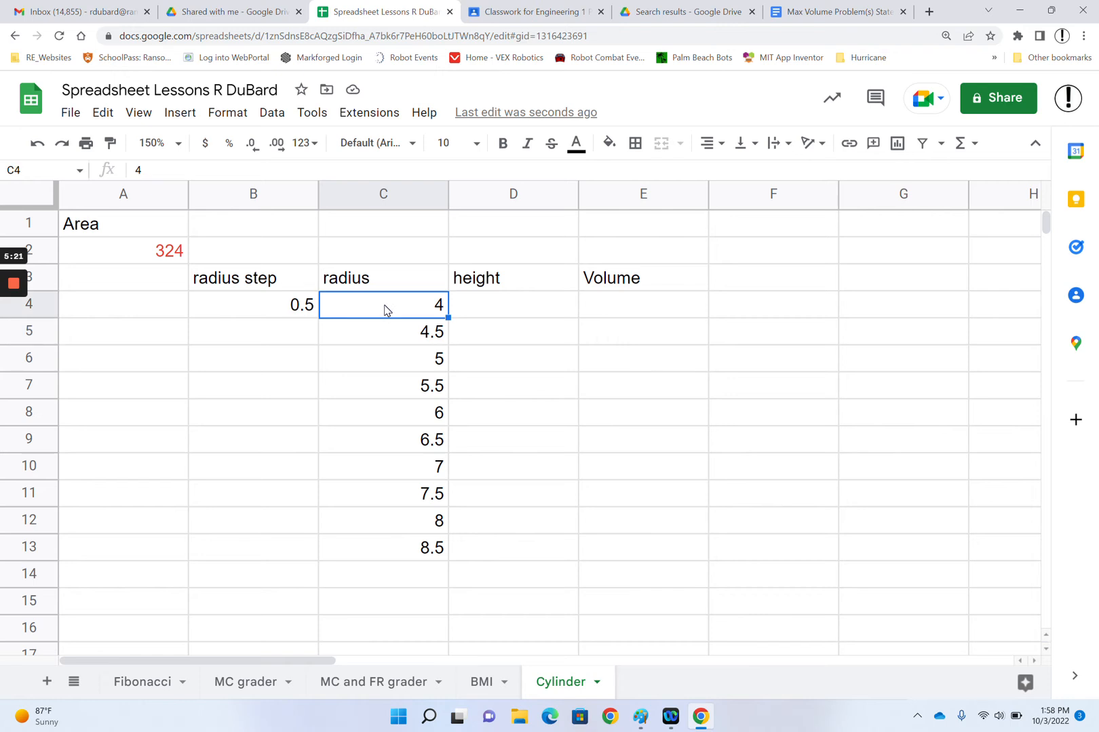
{"action": "type", "text": "2"}
{"action": "key", "text": "Return"}
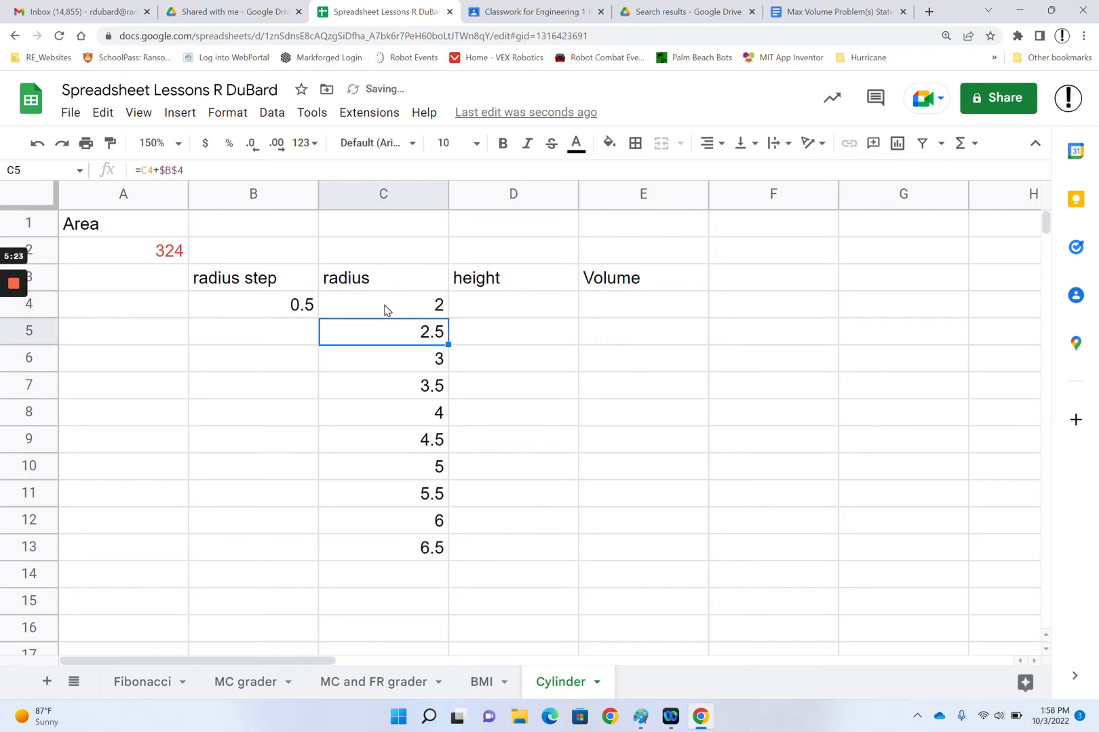
{"action": "left_click", "coordinate": [387, 310]}
{"action": "type", "text": "1\\"}
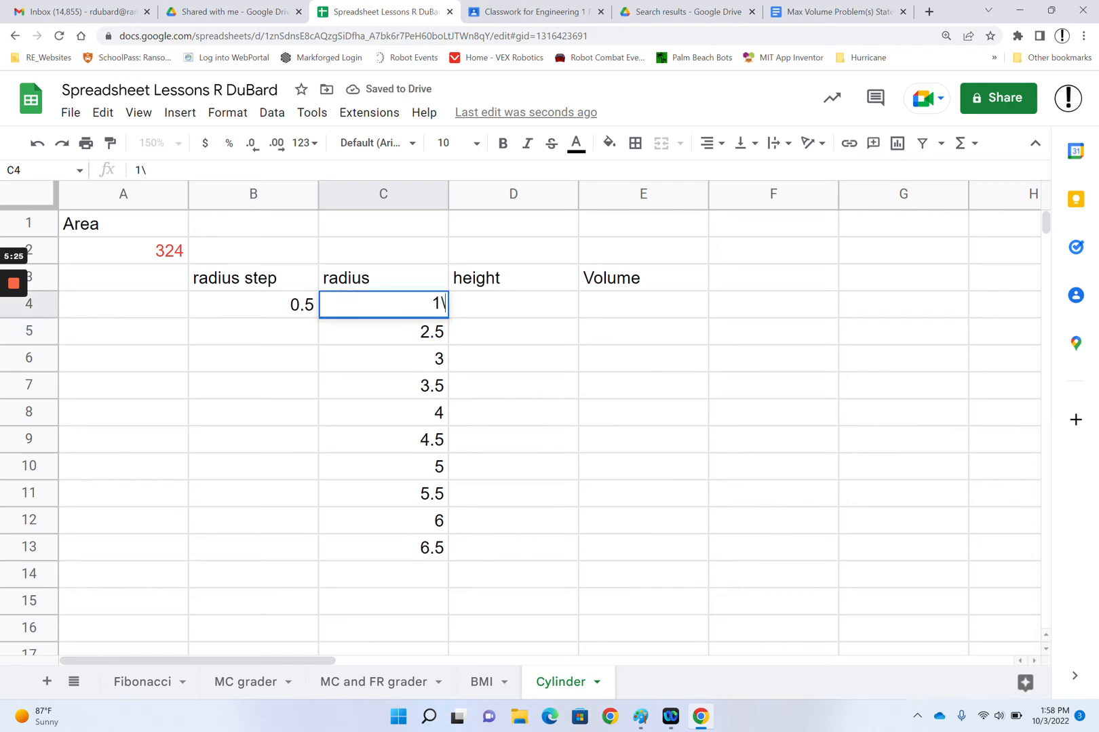
{"action": "key", "text": "BackSpace"}
{"action": "key", "text": "Return"}
Color the starting radius in C4 and the radius step in B4 with the custom red text color
{"action": "left_click", "coordinate": [418, 306]}
{"action": "left_click", "coordinate": [576, 143]}
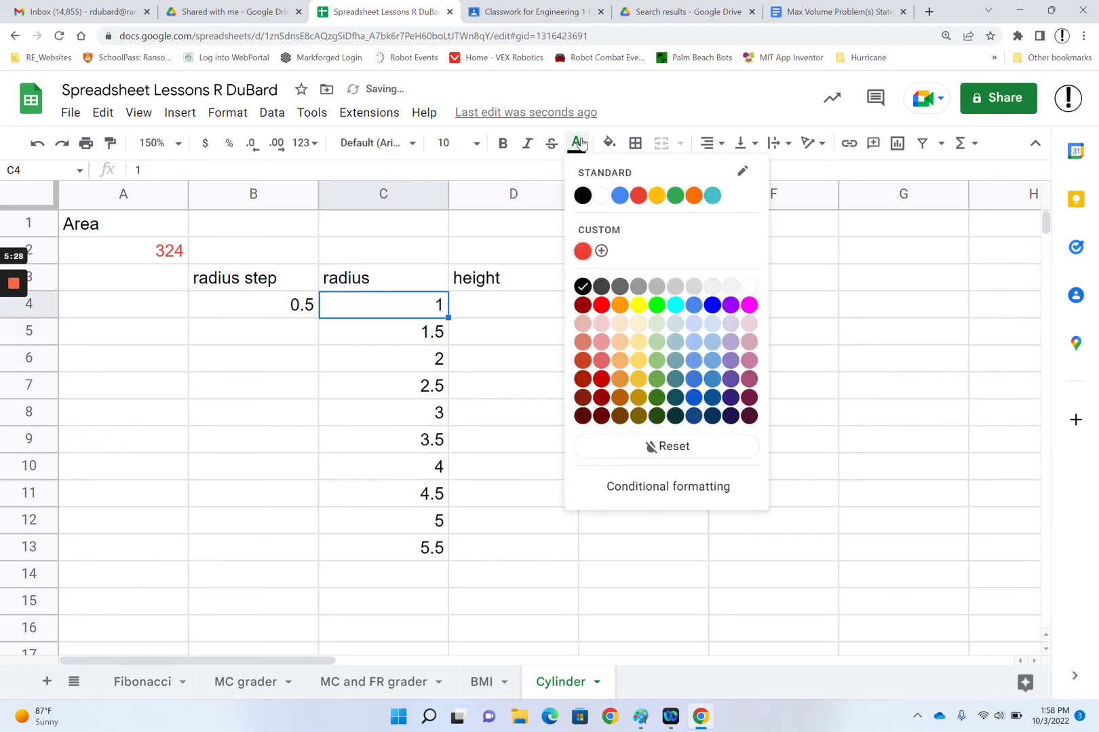
{"action": "left_click", "coordinate": [583, 251]}
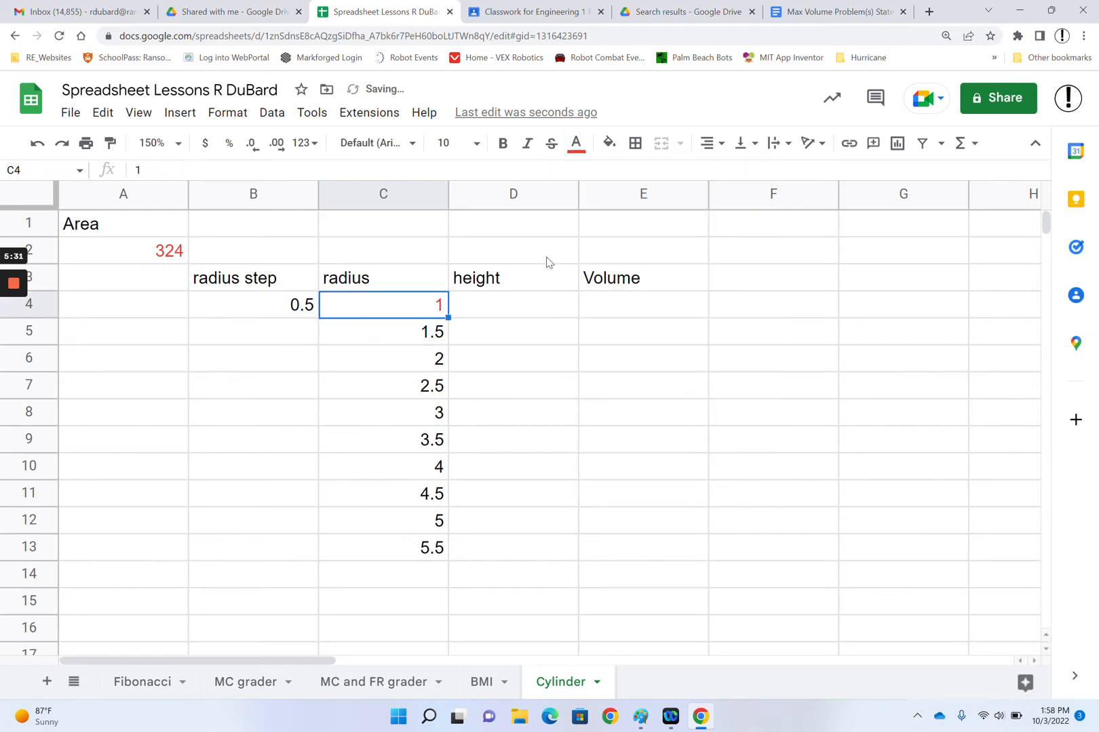
{"action": "left_click", "coordinate": [290, 315]}
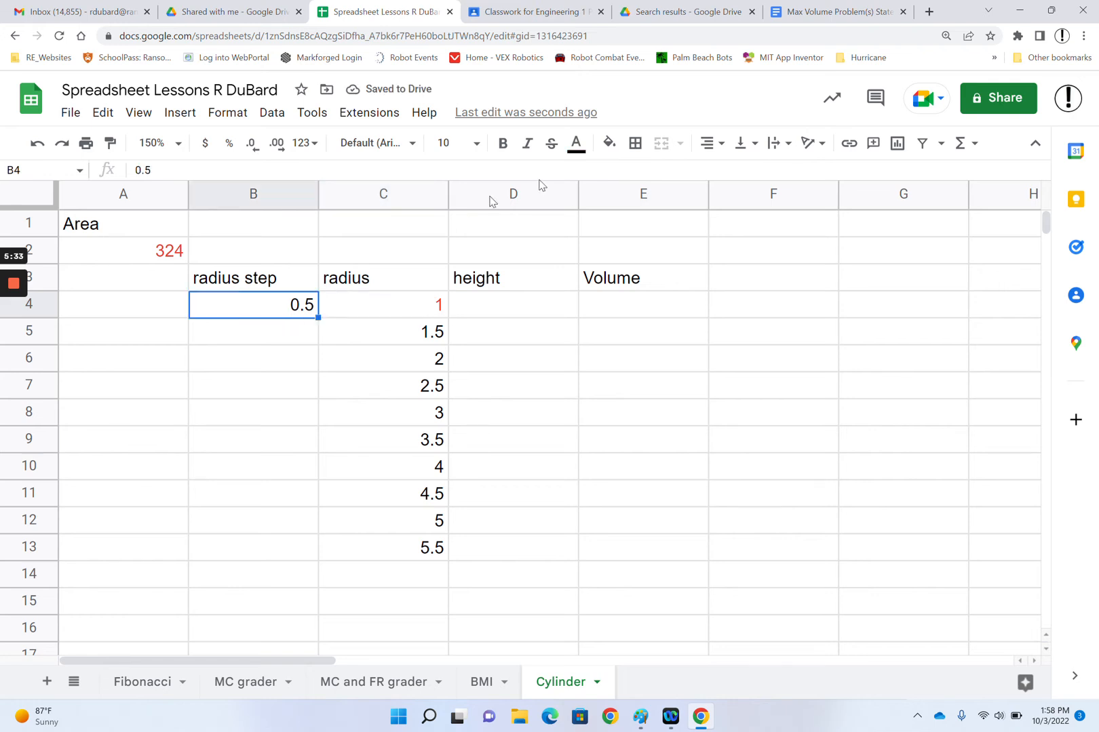
{"action": "left_click", "coordinate": [575, 143]}
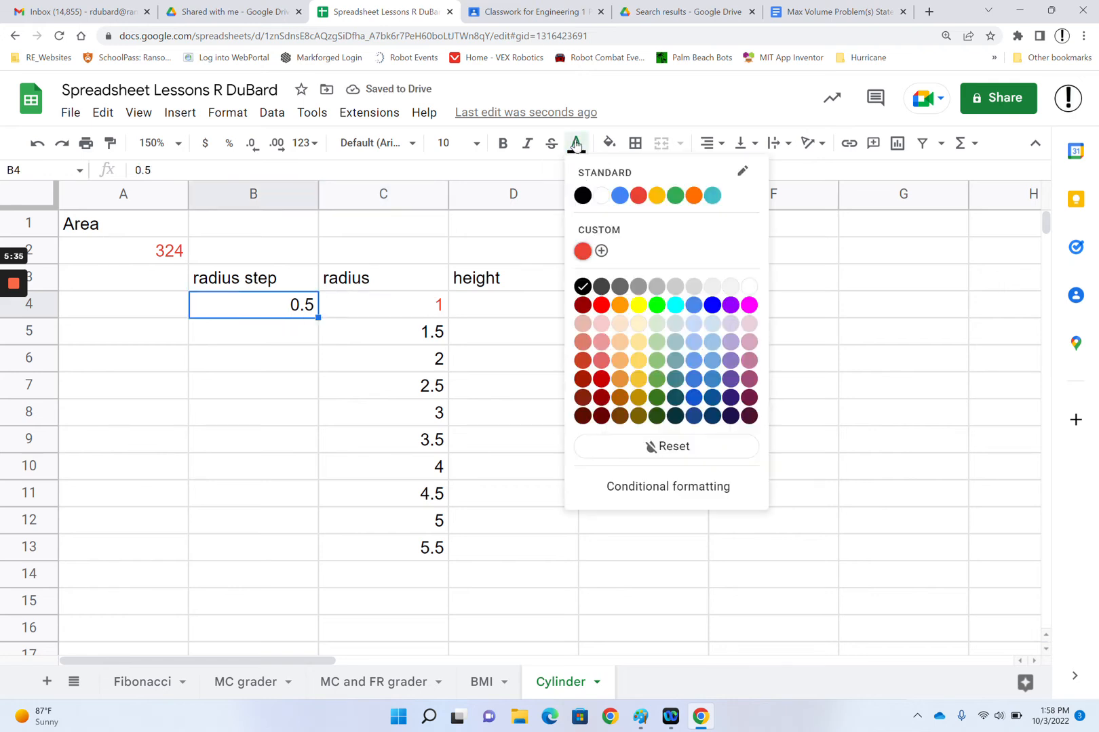
{"action": "left_click", "coordinate": [581, 253]}
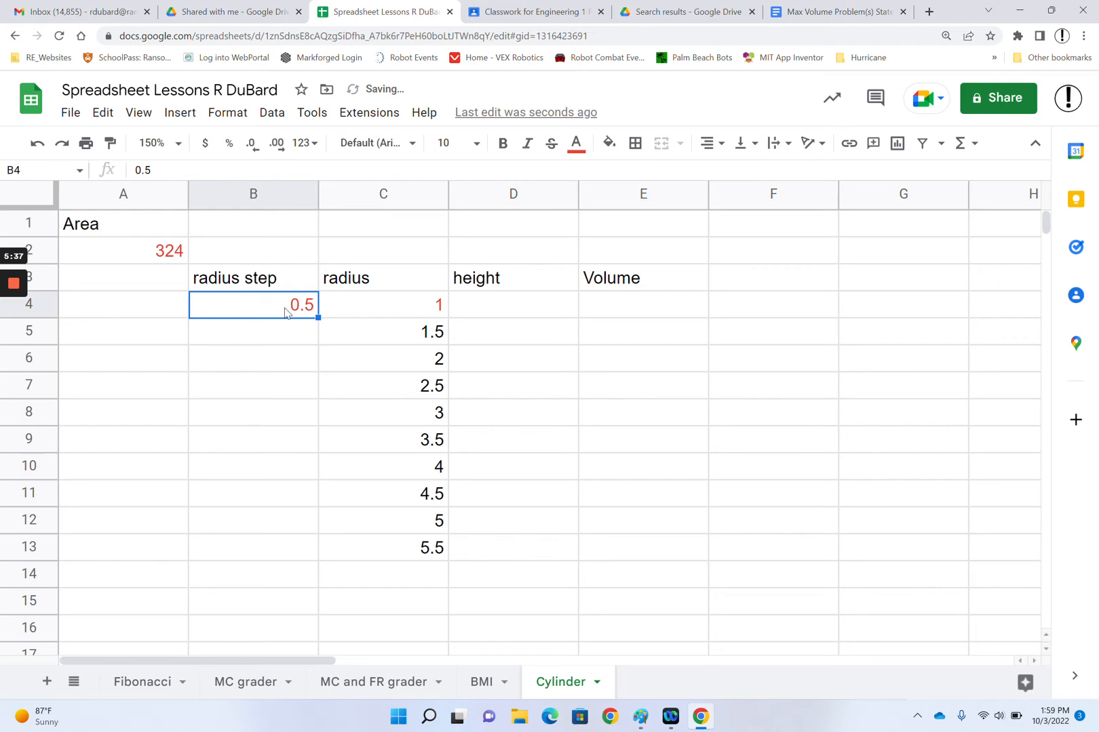
Set the radius step in B4 to 1
{"action": "left_click", "coordinate": [528, 293]}
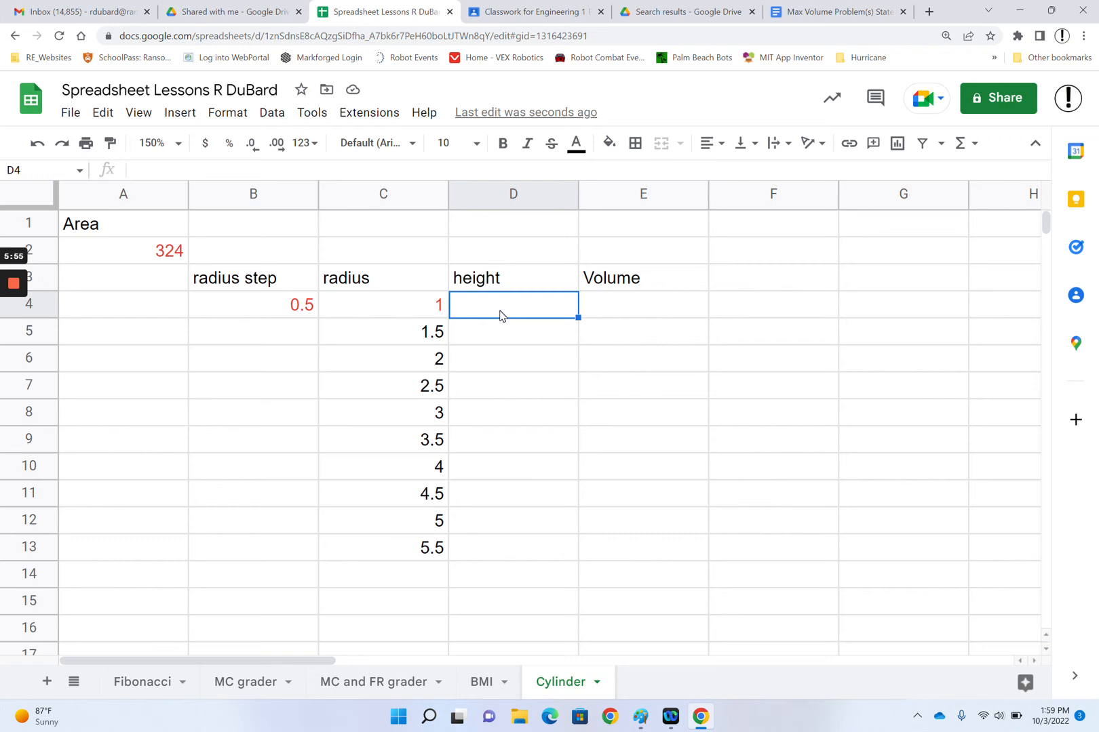
{"action": "left_click", "coordinate": [308, 304]}
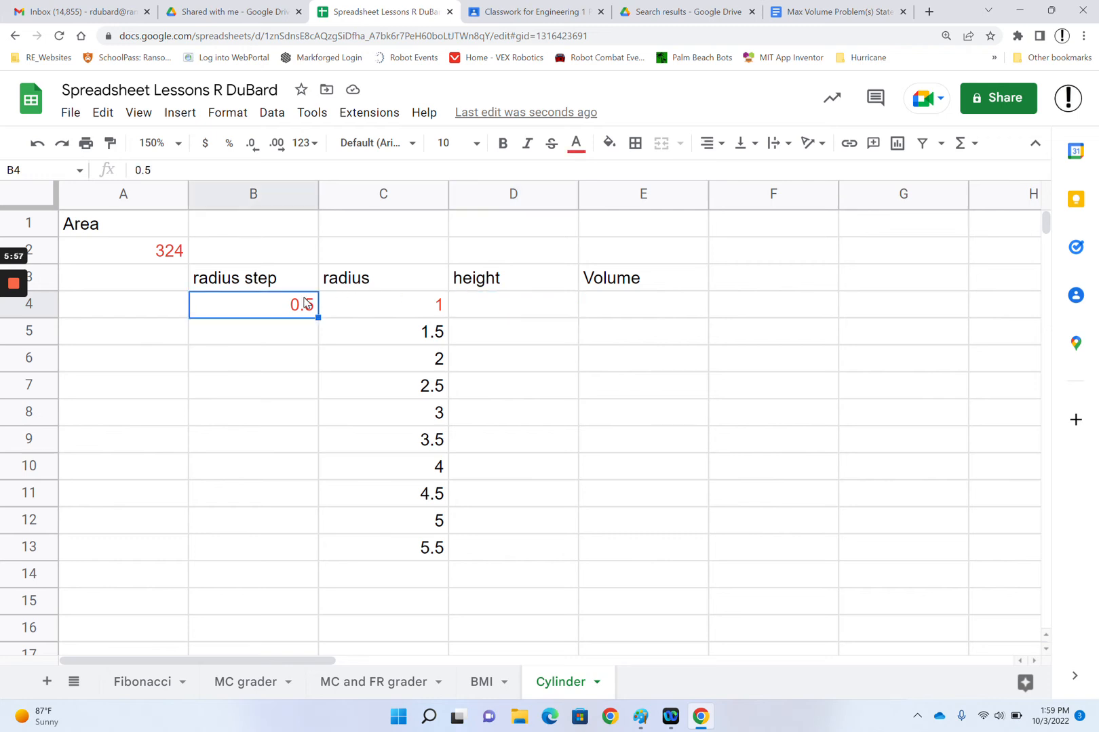
{"action": "type", "text": "1"}
{"action": "key", "text": "Return"}
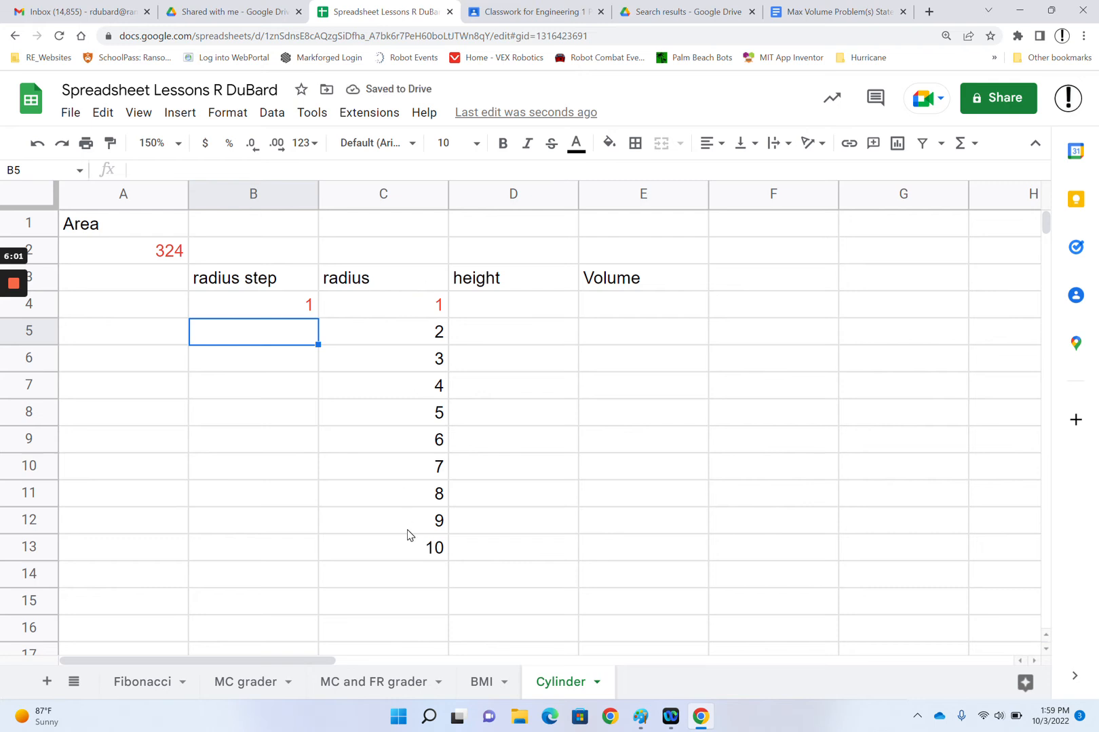
Switch to the cylinder diagram in Paint and cross out the net's upper circle, the formula's first 2 and the S in SA with the Pencil
{"action": "left_click", "coordinate": [528, 290]}
{"action": "left_click", "coordinate": [526, 311]}
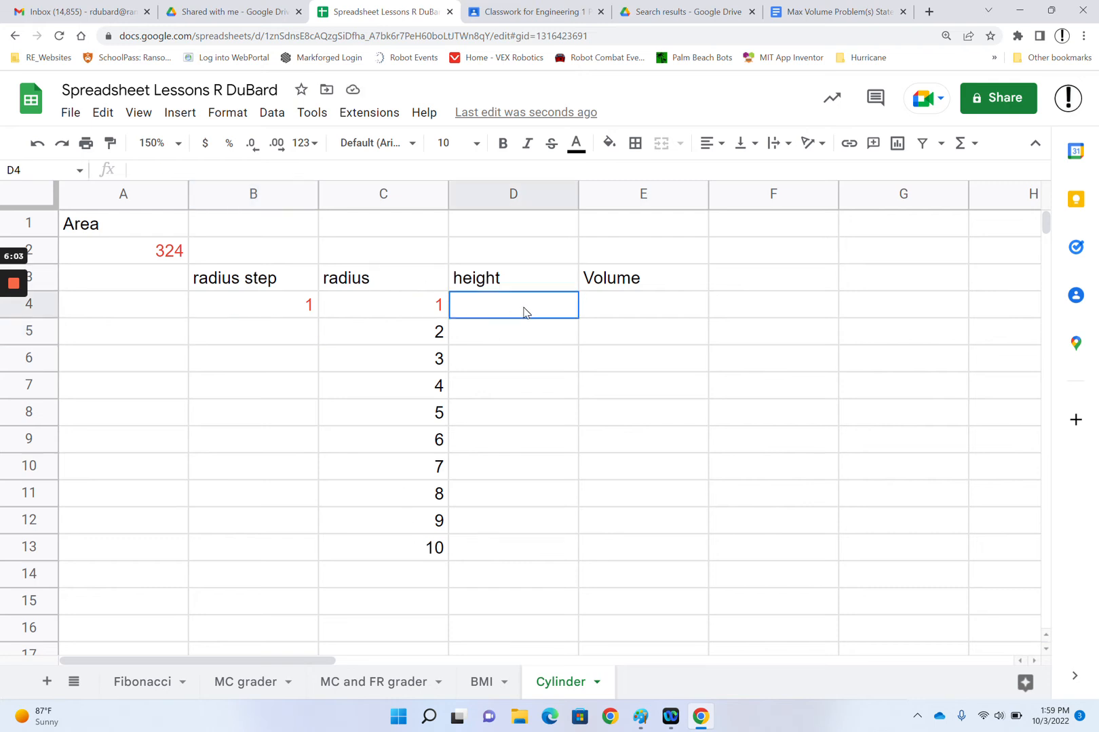
{"action": "left_click", "coordinate": [640, 721]}
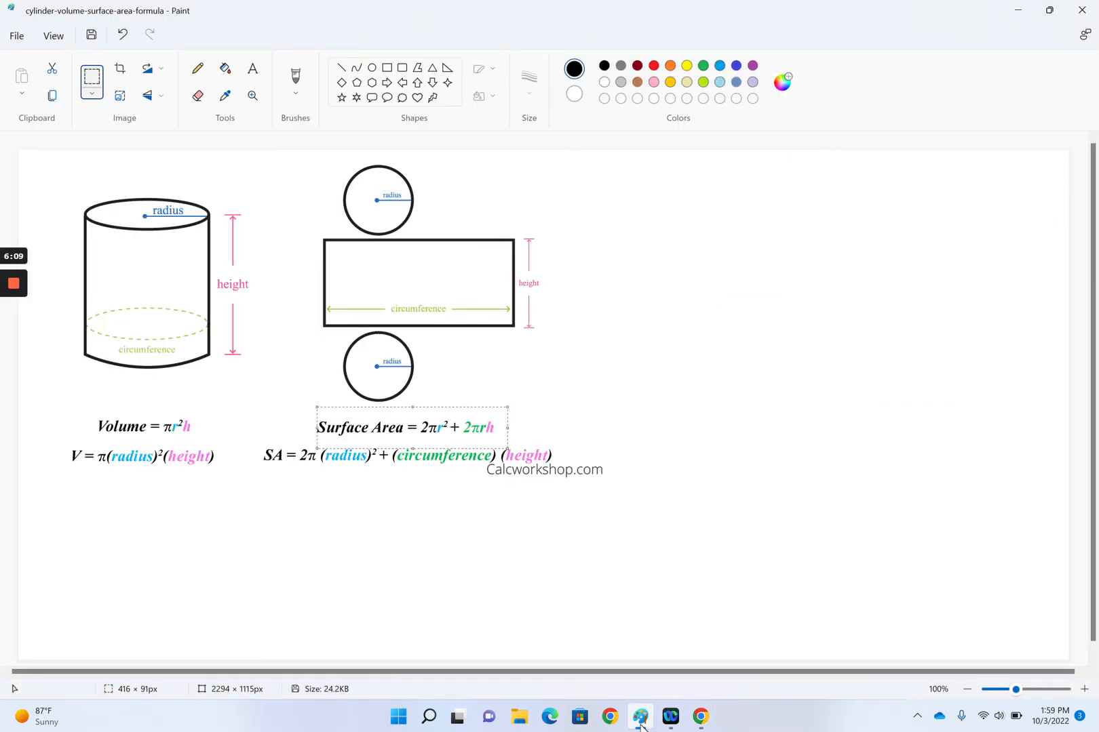
{"action": "left_click", "coordinate": [197, 69]}
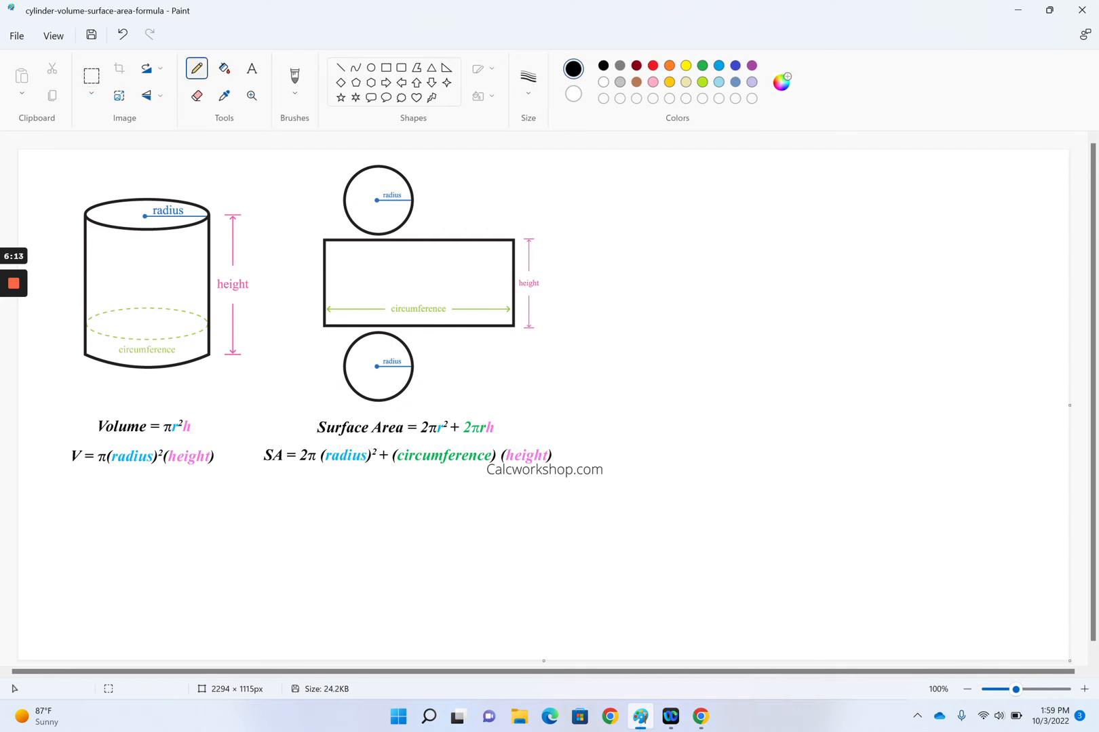
{"action": "left_click", "coordinate": [528, 81]}
{"action": "left_click", "coordinate": [528, 215]}
{"action": "mouse_move", "coordinate": [371, 169]}
{"action": "left_mouse_down"}
{"action": "mouse_move", "coordinate": [408, 196]}
{"action": "mouse_move", "coordinate": [347, 189]}
{"action": "mouse_move", "coordinate": [409, 192]}
{"action": "mouse_move", "coordinate": [386, 216]}
{"action": "mouse_move", "coordinate": [431, 176]}
{"action": "left_mouse_up"}
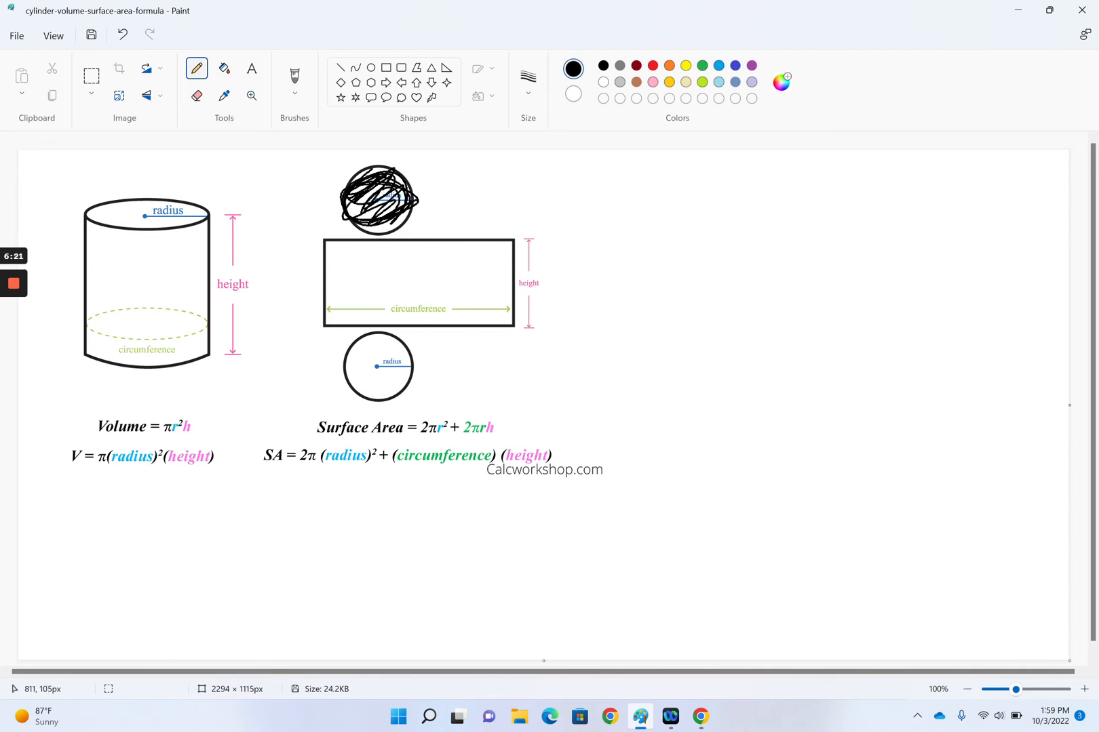
{"action": "left_click_drag", "start_coordinate": [428, 424], "coordinate": [417, 422]}
{"action": "mouse_move", "coordinate": [278, 439]}
{"action": "left_mouse_down"}
{"action": "mouse_move", "coordinate": [256, 474]}
{"action": "mouse_move", "coordinate": [270, 454]}
{"action": "left_mouse_up"}
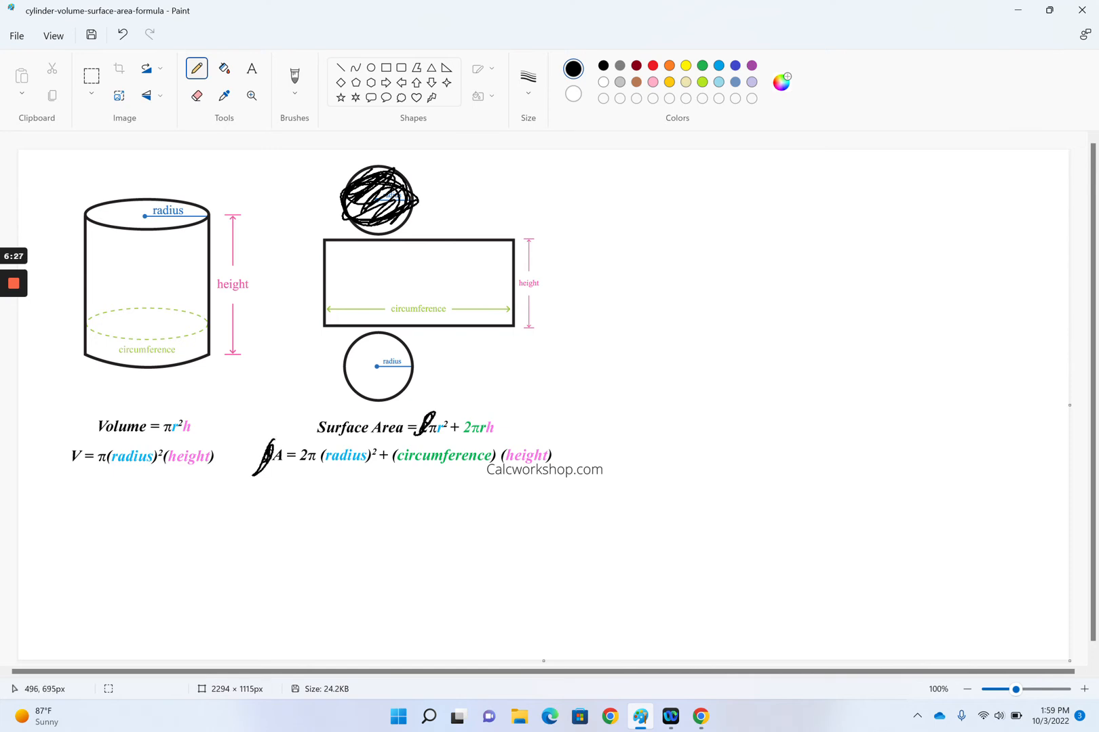
Handwrite the open-top area formula A = πr² + 2πrh in the blank area beside the diagrams, and circle the net's lower circle
{"action": "mouse_move", "coordinate": [604, 227]}
{"action": "left_mouse_down"}
{"action": "mouse_move", "coordinate": [643, 229]}
{"action": "mouse_move", "coordinate": [641, 200]}
{"action": "left_mouse_up"}
{"action": "mouse_move", "coordinate": [651, 195]}
{"action": "left_mouse_down"}
{"action": "mouse_move", "coordinate": [711, 235]}
{"action": "mouse_move", "coordinate": [731, 228]}
{"action": "left_mouse_up"}
{"action": "mouse_move", "coordinate": [700, 198]}
{"action": "left_mouse_down"}
{"action": "mouse_move", "coordinate": [728, 197]}
{"action": "mouse_move", "coordinate": [759, 234]}
{"action": "mouse_move", "coordinate": [774, 198]}
{"action": "mouse_move", "coordinate": [807, 194]}
{"action": "left_mouse_up"}
{"action": "mouse_move", "coordinate": [396, 331]}
{"action": "left_mouse_down"}
{"action": "mouse_move", "coordinate": [385, 333]}
{"action": "mouse_move", "coordinate": [391, 393]}
{"action": "mouse_move", "coordinate": [381, 380]}
{"action": "left_mouse_up"}
{"action": "mouse_move", "coordinate": [846, 196]}
{"action": "left_mouse_down"}
{"action": "mouse_move", "coordinate": [843, 237]}
{"action": "mouse_move", "coordinate": [854, 217]}
{"action": "mouse_move", "coordinate": [901, 237]}
{"action": "left_mouse_up"}
{"action": "mouse_move", "coordinate": [914, 201]}
{"action": "left_mouse_down"}
{"action": "mouse_move", "coordinate": [916, 244]}
{"action": "mouse_move", "coordinate": [946, 196]}
{"action": "left_mouse_up"}
{"action": "mouse_move", "coordinate": [936, 219]}
{"action": "left_mouse_down"}
{"action": "mouse_move", "coordinate": [939, 250]}
{"action": "mouse_move", "coordinate": [956, 214]}
{"action": "left_mouse_up"}
{"action": "left_click_drag", "start_coordinate": [988, 165], "coordinate": [1010, 234]}
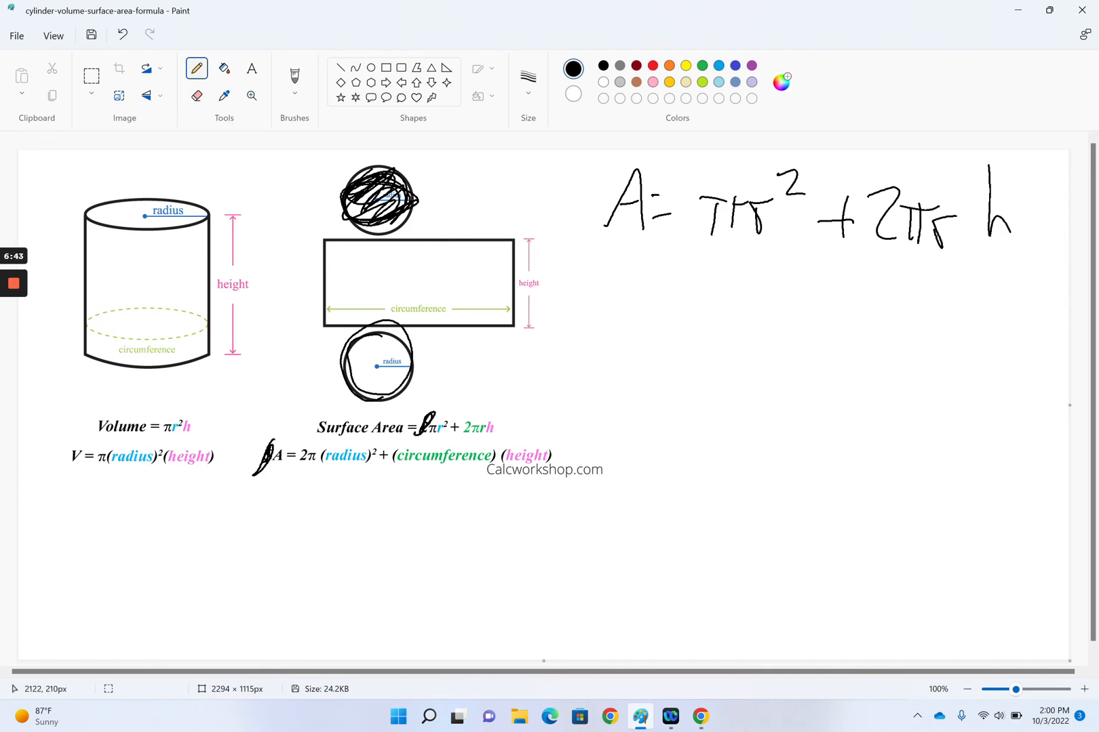
Draw a vertical cut line down the cylinder's side, and scribble over the net's rectangle and lower circle
{"action": "left_click_drag", "start_coordinate": [158, 232], "coordinate": [171, 367]}
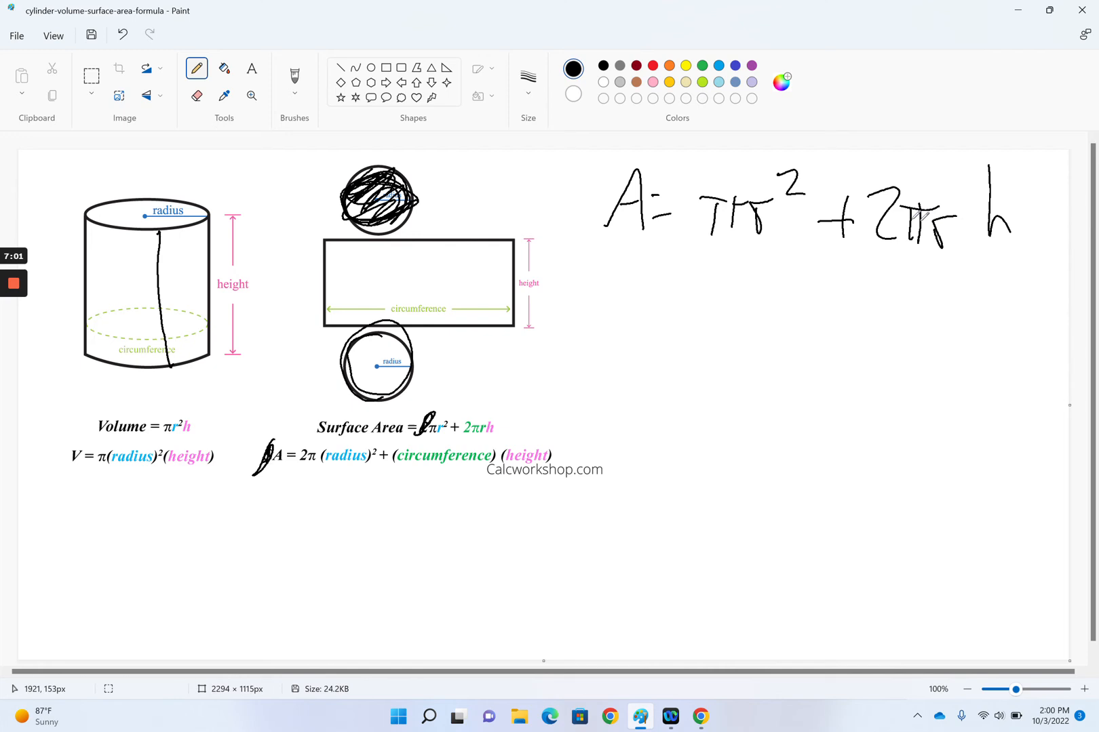
{"action": "left_click_drag", "start_coordinate": [426, 285], "coordinate": [425, 272]}
{"action": "mouse_move", "coordinate": [351, 244]}
{"action": "left_mouse_down"}
{"action": "mouse_move", "coordinate": [422, 255]}
{"action": "mouse_move", "coordinate": [514, 299]}
{"action": "left_mouse_up"}
{"action": "mouse_move", "coordinate": [366, 338]}
{"action": "left_mouse_down"}
{"action": "mouse_move", "coordinate": [358, 356]}
{"action": "mouse_move", "coordinate": [401, 375]}
{"action": "left_mouse_up"}
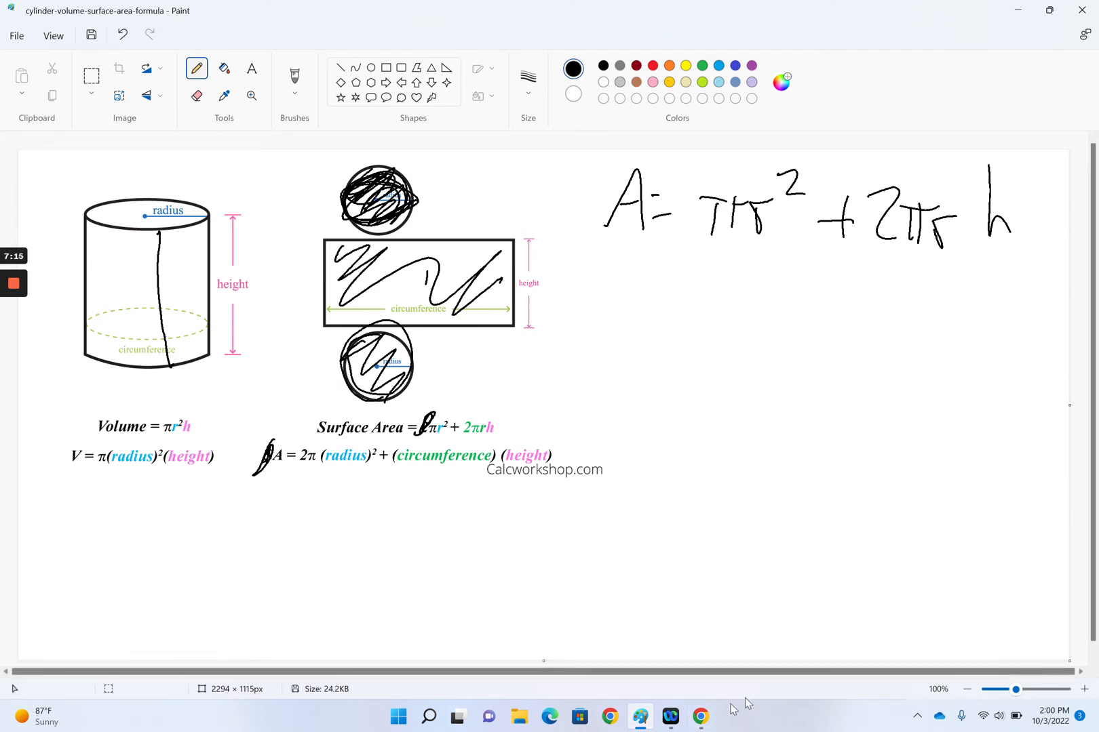
Switch to the Cylinder sheet in Google Sheets and review the first radius, first height and area cells
{"action": "left_click", "coordinate": [701, 719]}
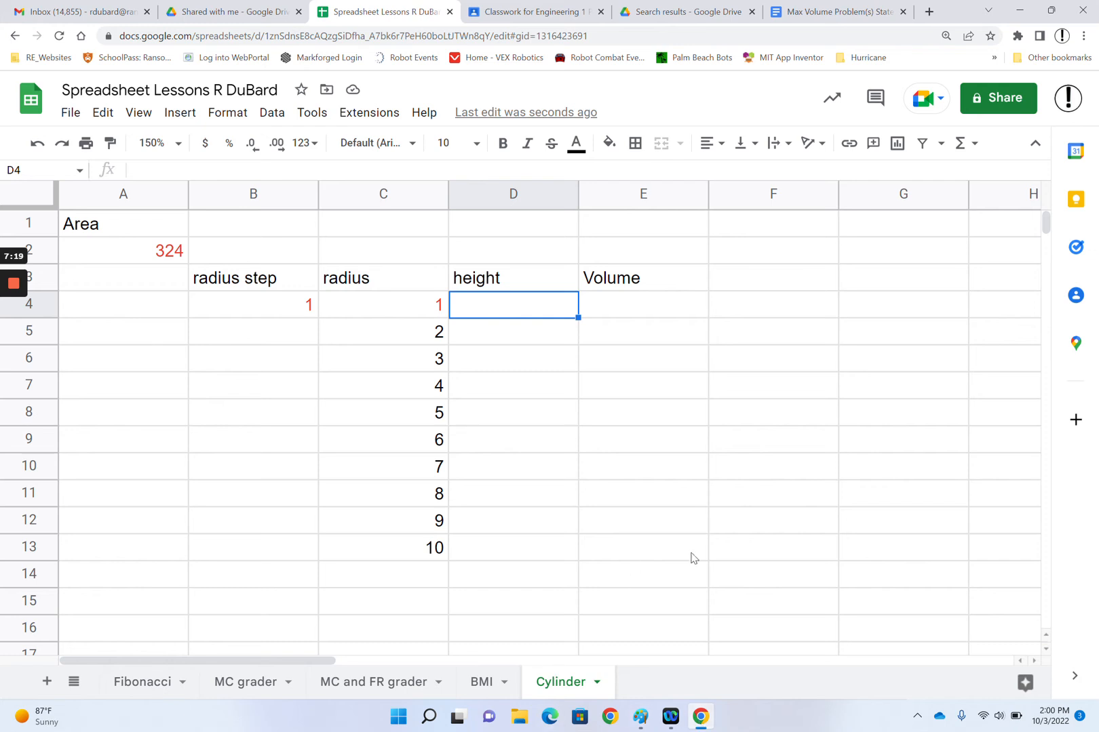
{"action": "left_click", "coordinate": [392, 307]}
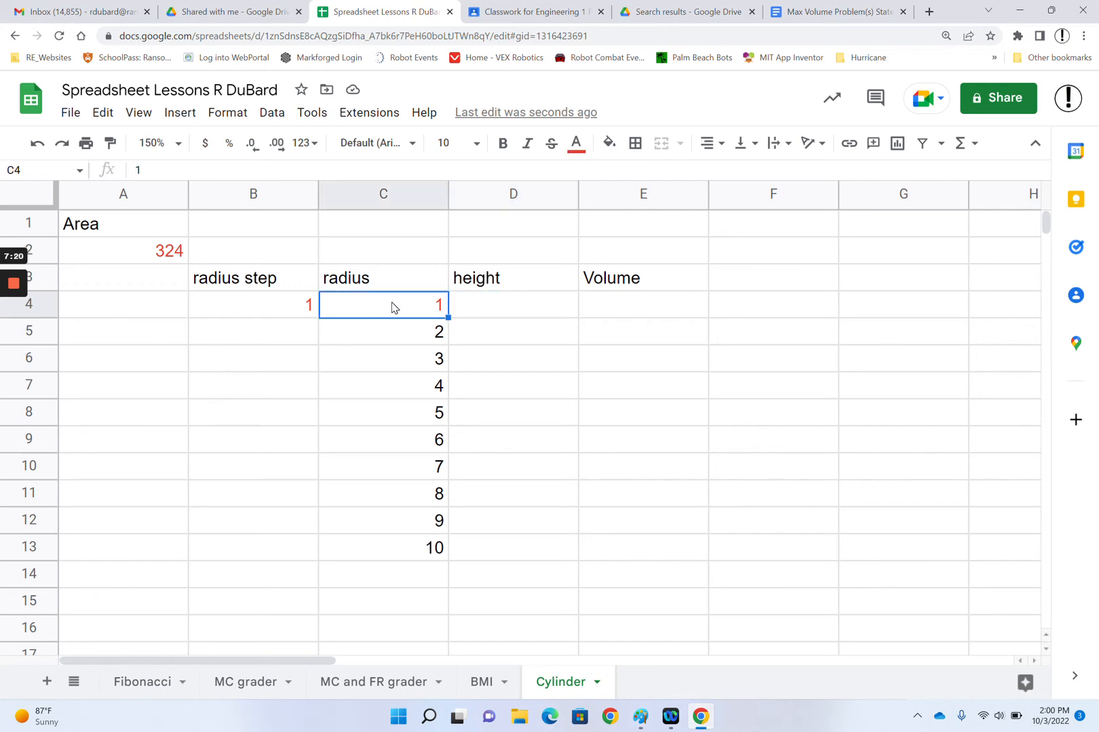
{"action": "left_click", "coordinate": [522, 307]}
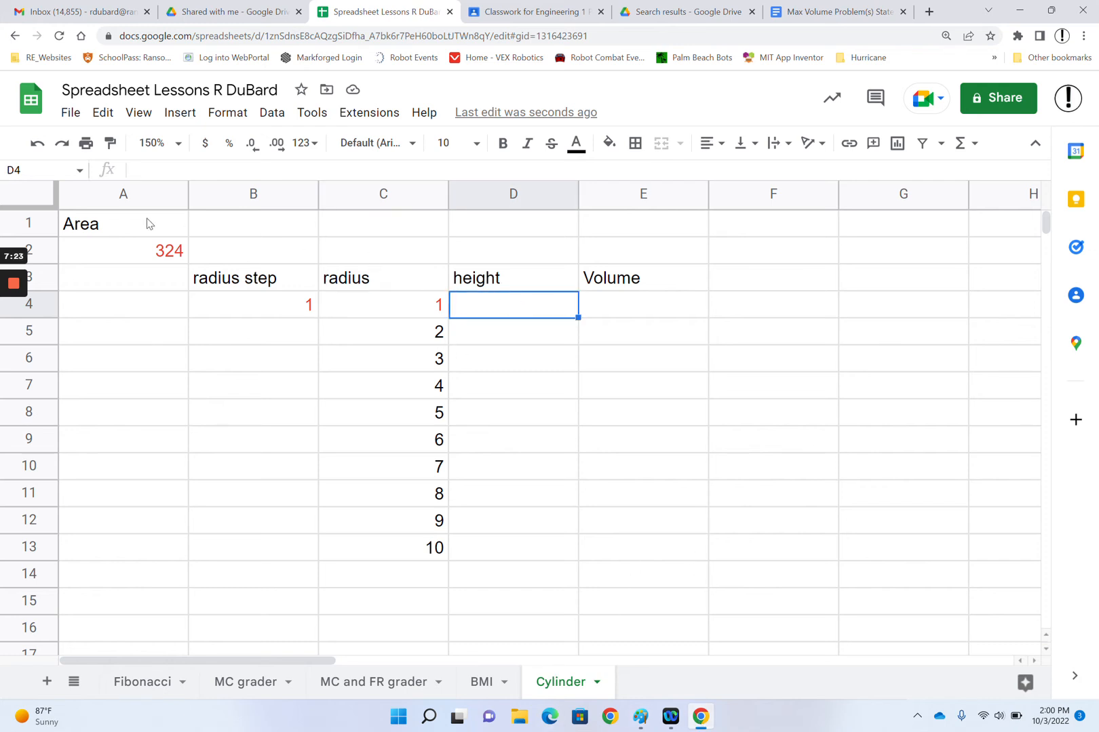
{"action": "left_click", "coordinate": [124, 251]}
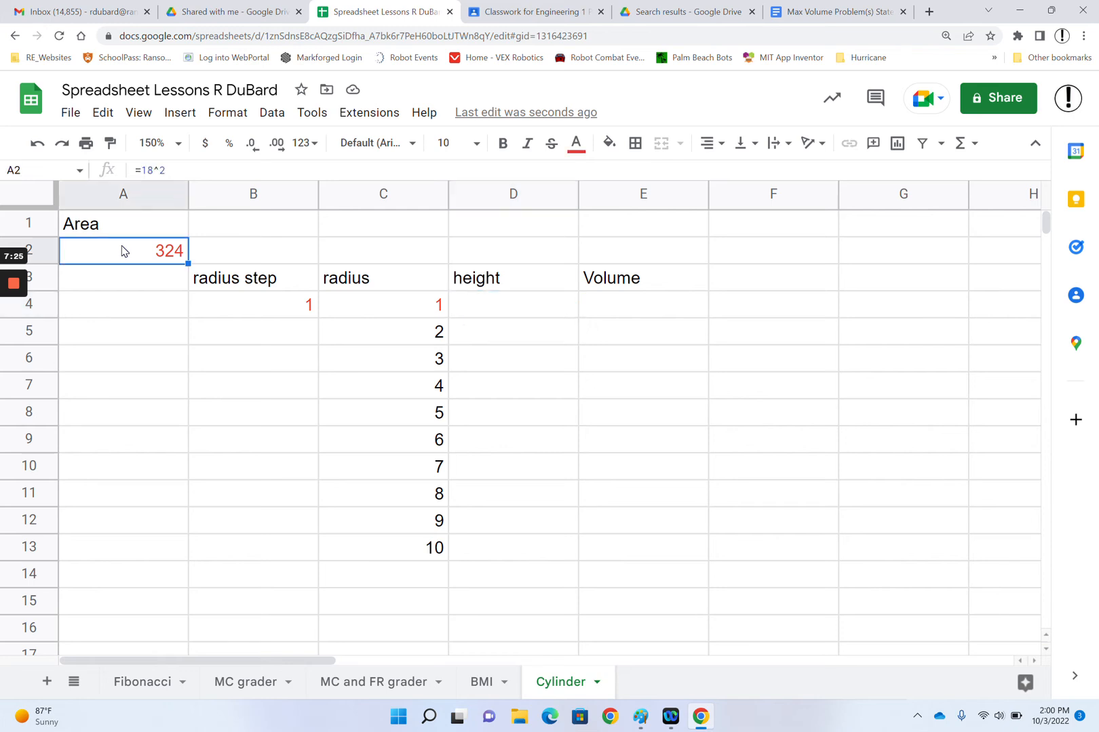
Switch back to the Paint drawing, circle the h in the handwritten area formula and underline the r in πr²
{"action": "left_click", "coordinate": [641, 717]}
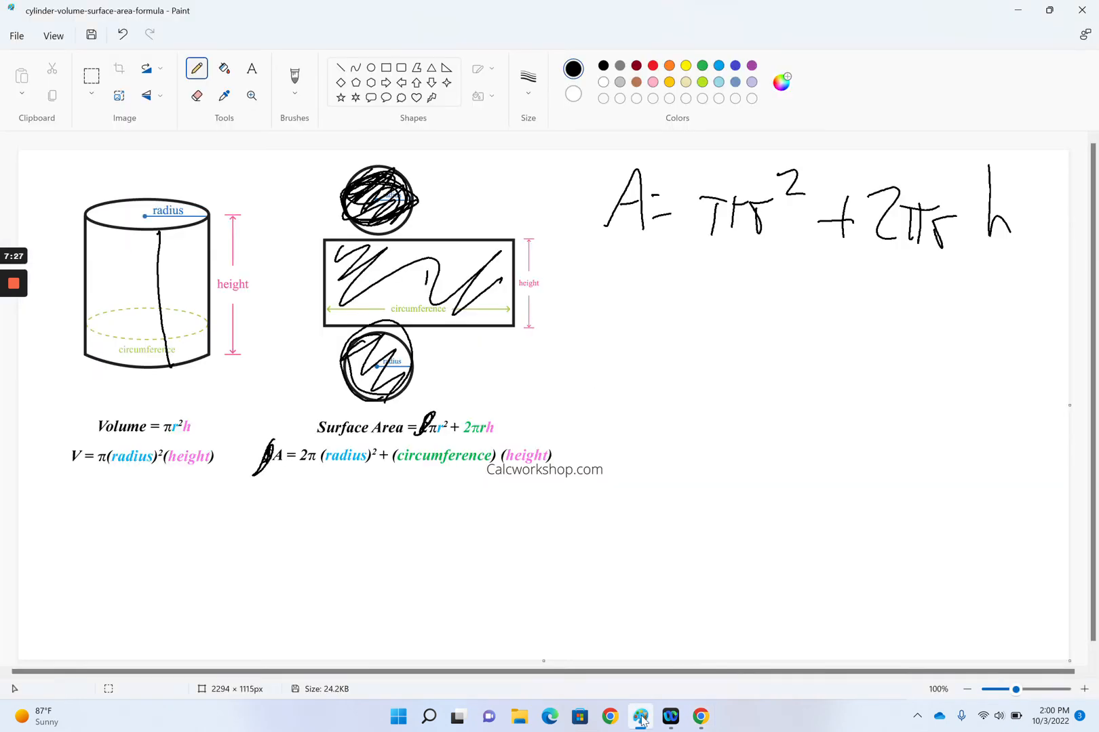
{"action": "mouse_move", "coordinate": [1022, 169]}
{"action": "left_mouse_down"}
{"action": "mouse_move", "coordinate": [1000, 160]}
{"action": "mouse_move", "coordinate": [1032, 169]}
{"action": "left_mouse_up"}
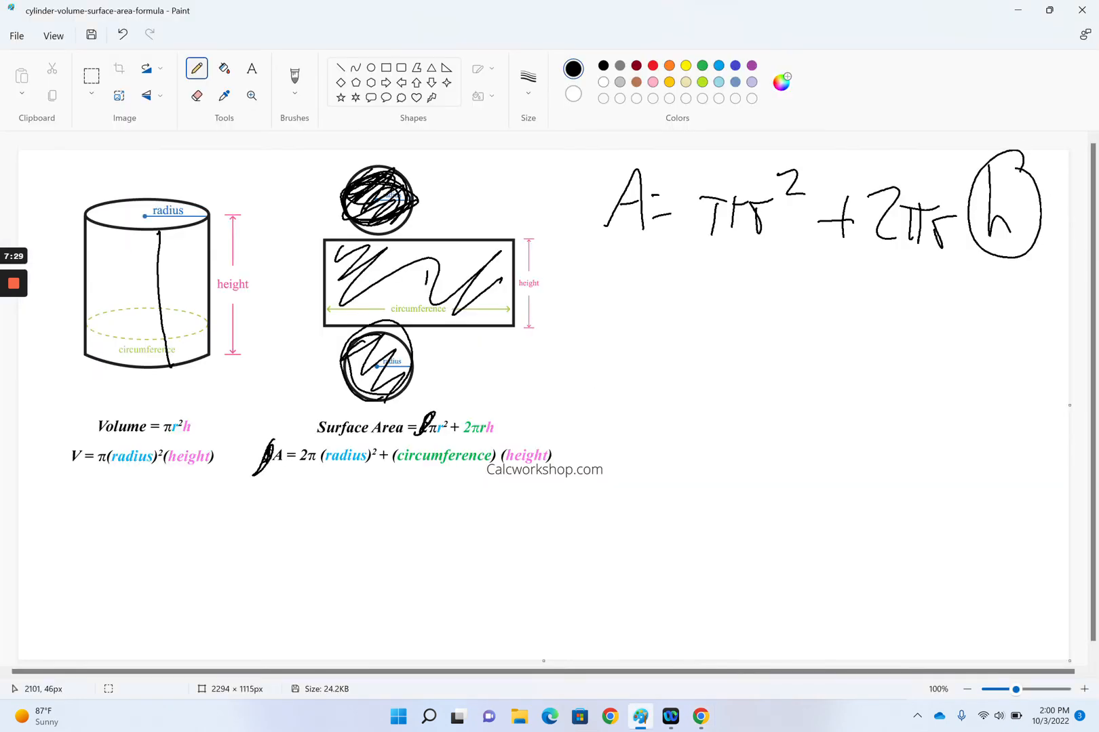
{"action": "left_click_drag", "start_coordinate": [602, 231], "coordinate": [647, 233]}
{"action": "left_click_drag", "start_coordinate": [750, 238], "coordinate": [780, 242]}
Handwrite the rearranged equation A − πr² = 2πrh below the area formula
{"action": "mouse_move", "coordinate": [580, 321]}
{"action": "left_mouse_down"}
{"action": "mouse_move", "coordinate": [612, 267]}
{"action": "mouse_move", "coordinate": [624, 324]}
{"action": "left_mouse_up"}
{"action": "mouse_move", "coordinate": [587, 301]}
{"action": "left_mouse_down"}
{"action": "mouse_move", "coordinate": [653, 300]}
{"action": "mouse_move", "coordinate": [672, 324]}
{"action": "left_mouse_up"}
{"action": "left_click_drag", "start_coordinate": [691, 290], "coordinate": [692, 327]}
{"action": "left_click_drag", "start_coordinate": [653, 293], "coordinate": [700, 289]}
{"action": "mouse_move", "coordinate": [709, 293]}
{"action": "left_mouse_down"}
{"action": "mouse_move", "coordinate": [710, 327]}
{"action": "mouse_move", "coordinate": [721, 293]}
{"action": "left_mouse_up"}
{"action": "mouse_move", "coordinate": [727, 272]}
{"action": "left_mouse_down"}
{"action": "mouse_move", "coordinate": [813, 299]}
{"action": "mouse_move", "coordinate": [812, 319]}
{"action": "left_mouse_up"}
{"action": "mouse_move", "coordinate": [846, 284]}
{"action": "left_mouse_down"}
{"action": "mouse_move", "coordinate": [881, 327]}
{"action": "mouse_move", "coordinate": [900, 317]}
{"action": "mouse_move", "coordinate": [919, 335]}
{"action": "left_mouse_up"}
{"action": "left_click", "coordinate": [899, 331]}
{"action": "left_click_drag", "start_coordinate": [887, 291], "coordinate": [930, 288]}
{"action": "mouse_move", "coordinate": [943, 332]}
{"action": "left_mouse_down"}
{"action": "mouse_move", "coordinate": [942, 304]}
{"action": "mouse_move", "coordinate": [963, 311]}
{"action": "left_mouse_up"}
{"action": "left_click_drag", "start_coordinate": [977, 274], "coordinate": [1008, 341]}
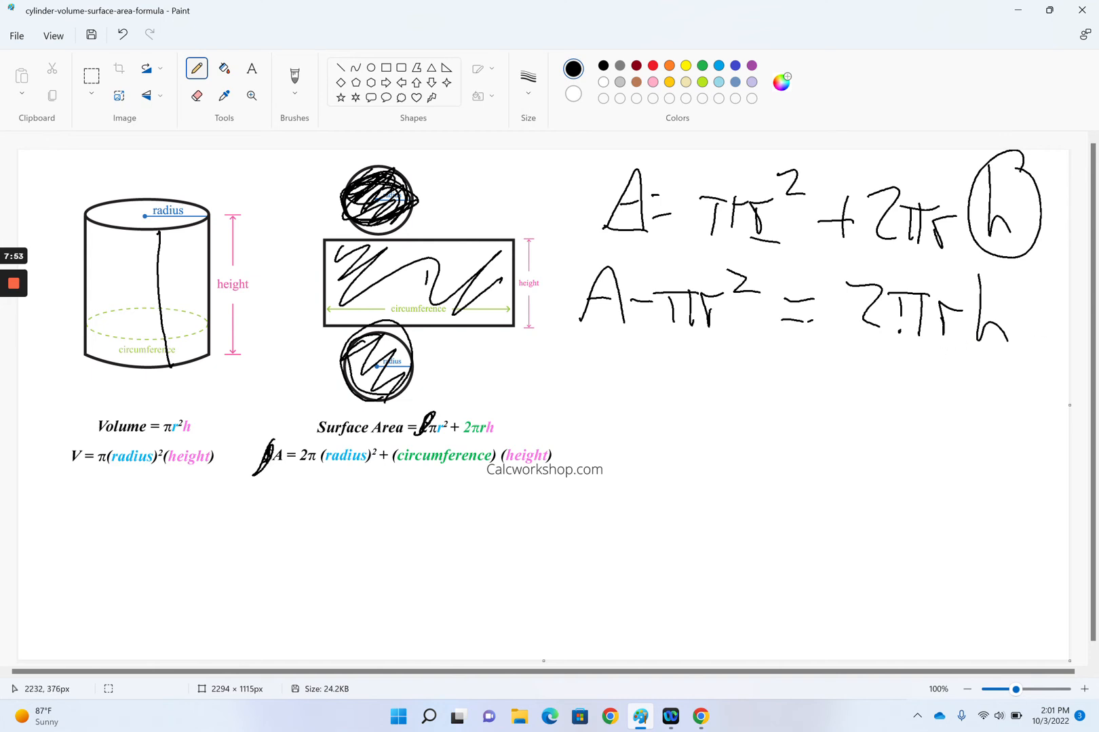
Handwrite h = with the numerator (A − πr²) and a fraction bar below the rearranged equation
{"action": "mouse_move", "coordinate": [591, 360]}
{"action": "left_mouse_down"}
{"action": "mouse_move", "coordinate": [609, 427]}
{"action": "mouse_move", "coordinate": [650, 395]}
{"action": "mouse_move", "coordinate": [649, 411]}
{"action": "left_mouse_up"}
{"action": "mouse_move", "coordinate": [702, 384]}
{"action": "left_mouse_down"}
{"action": "mouse_move", "coordinate": [717, 344]}
{"action": "mouse_move", "coordinate": [729, 389]}
{"action": "left_mouse_up"}
{"action": "mouse_move", "coordinate": [706, 367]}
{"action": "left_mouse_down"}
{"action": "mouse_move", "coordinate": [757, 370]}
{"action": "mouse_move", "coordinate": [769, 390]}
{"action": "mouse_move", "coordinate": [787, 390]}
{"action": "left_mouse_up"}
{"action": "mouse_move", "coordinate": [762, 362]}
{"action": "left_mouse_down"}
{"action": "mouse_move", "coordinate": [787, 359]}
{"action": "mouse_move", "coordinate": [807, 390]}
{"action": "left_mouse_up"}
{"action": "left_click_drag", "start_coordinate": [712, 335], "coordinate": [697, 399]}
{"action": "left_click_drag", "start_coordinate": [832, 344], "coordinate": [846, 402]}
{"action": "left_click_drag", "start_coordinate": [680, 402], "coordinate": [863, 409]}
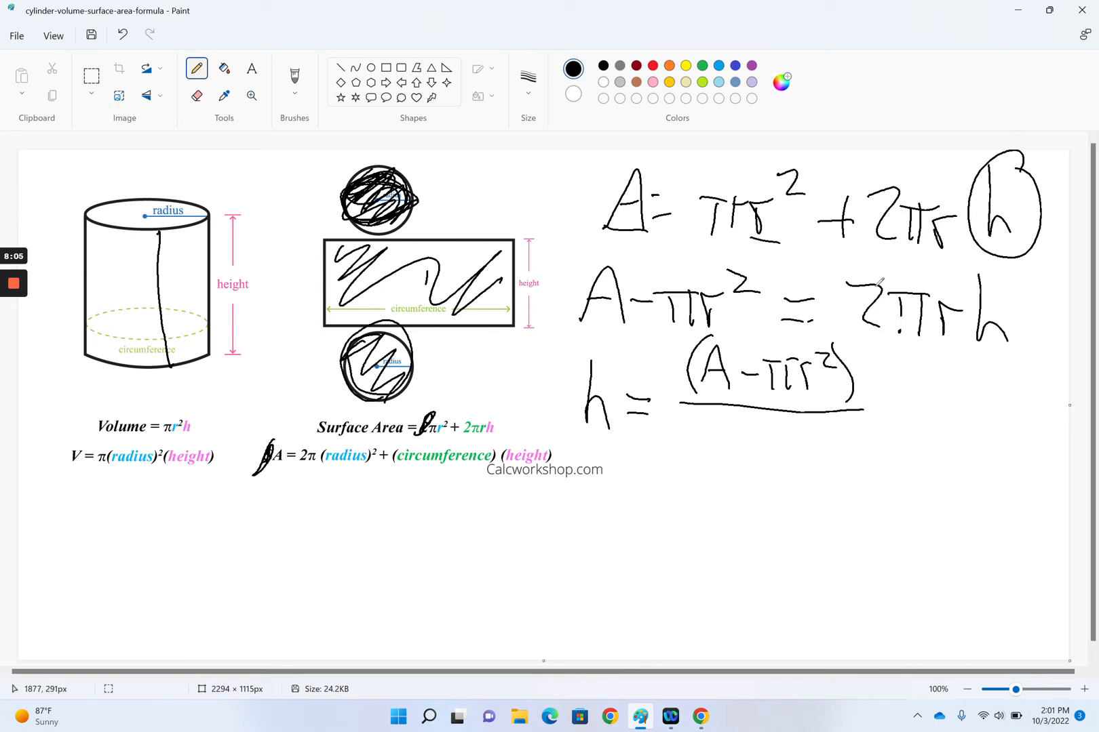
Handwrite the denominator (2πr) under the fraction bar and enlarge its closing parenthesis
{"action": "mouse_move", "coordinate": [704, 427]}
{"action": "left_mouse_down"}
{"action": "mouse_move", "coordinate": [718, 454]}
{"action": "mouse_move", "coordinate": [742, 458]}
{"action": "left_mouse_up"}
{"action": "mouse_move", "coordinate": [758, 434]}
{"action": "left_mouse_down"}
{"action": "mouse_move", "coordinate": [759, 458]}
{"action": "mouse_move", "coordinate": [769, 433]}
{"action": "left_mouse_up"}
{"action": "mouse_move", "coordinate": [783, 460]}
{"action": "left_mouse_down"}
{"action": "mouse_move", "coordinate": [784, 438]}
{"action": "mouse_move", "coordinate": [802, 437]}
{"action": "left_mouse_up"}
{"action": "left_click_drag", "start_coordinate": [698, 407], "coordinate": [688, 462]}
{"action": "left_click_drag", "start_coordinate": [814, 432], "coordinate": [833, 474]}
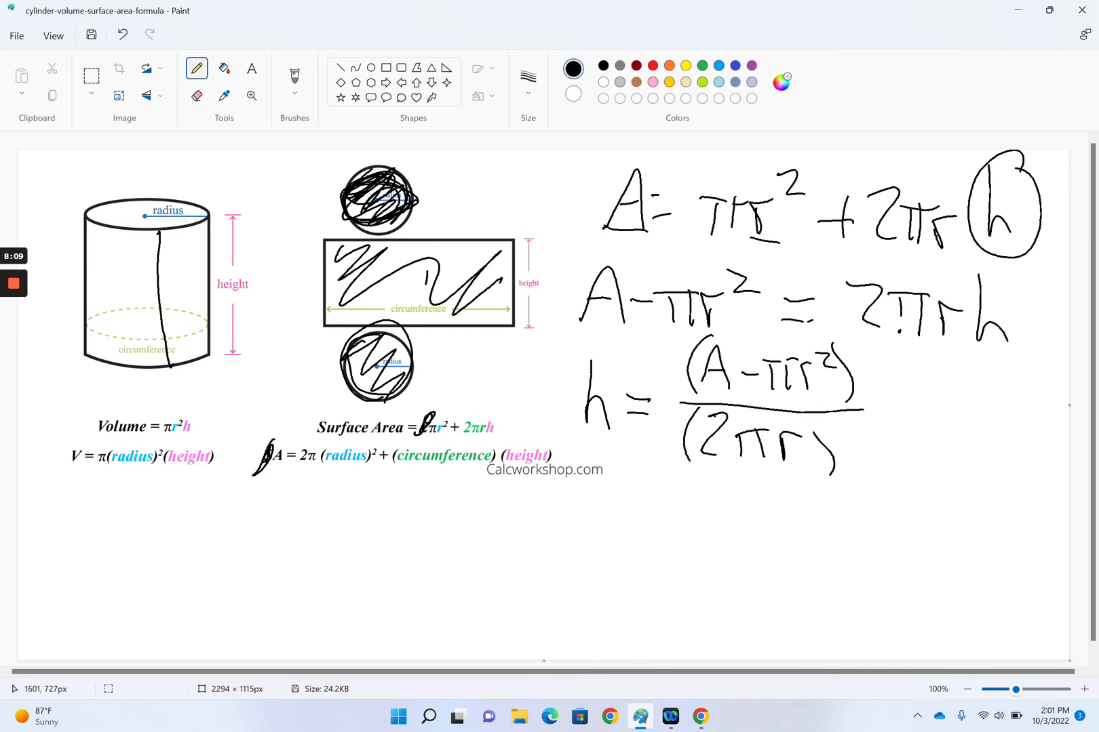
{"action": "left_click_drag", "start_coordinate": [804, 410], "coordinate": [822, 474]}
Copy the handwritten height formula as a rectangular selection and paste it at F3 of the Cylinder sheet in Google Sheets
{"action": "left_click", "coordinate": [99, 78]}
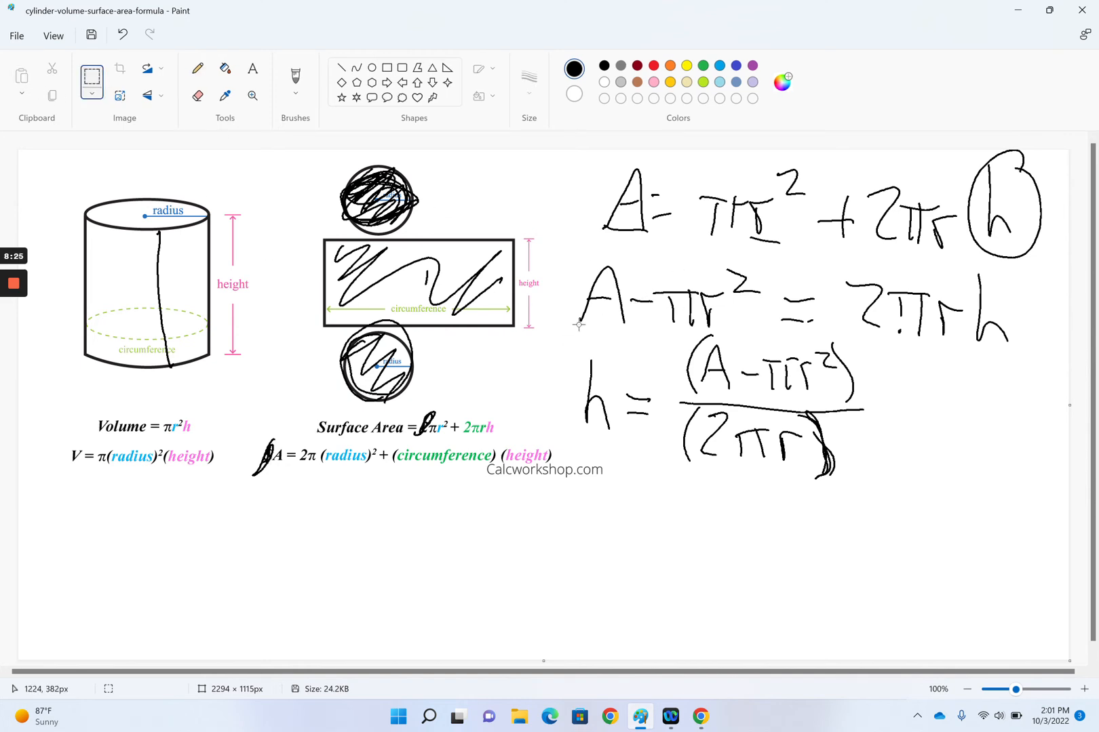
{"action": "left_click_drag", "start_coordinate": [578, 333], "coordinate": [882, 482]}
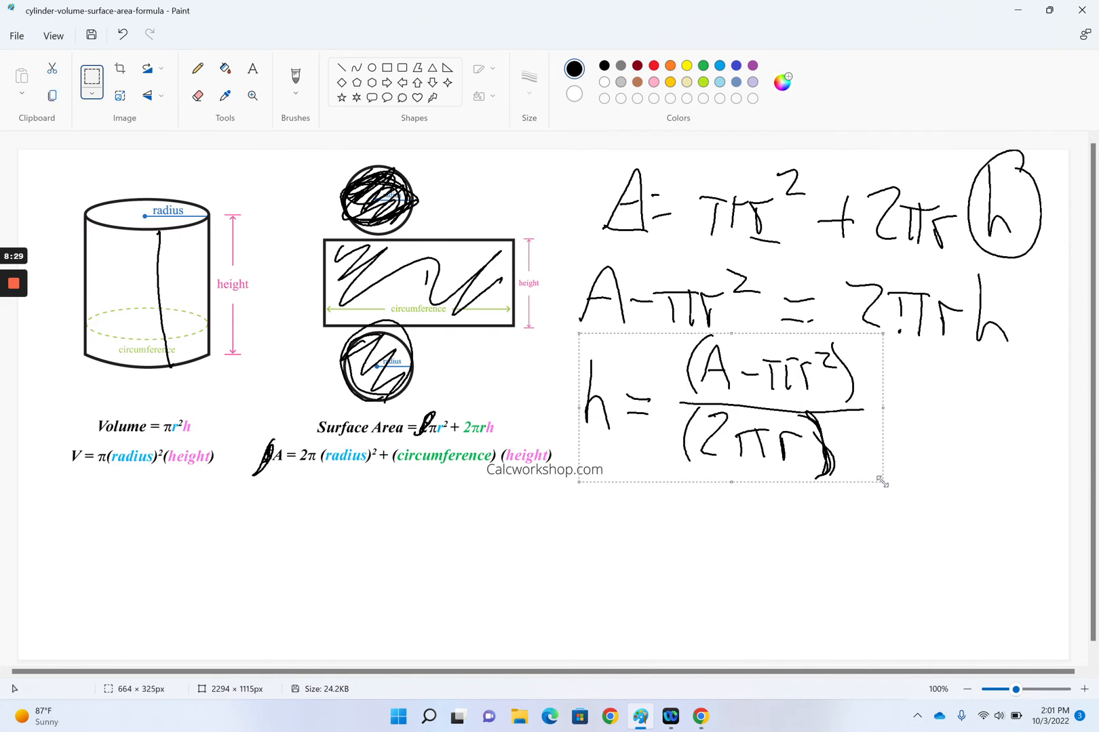
{"action": "key", "text": "ctrl+c"}
{"action": "left_click", "coordinate": [1017, 9]}
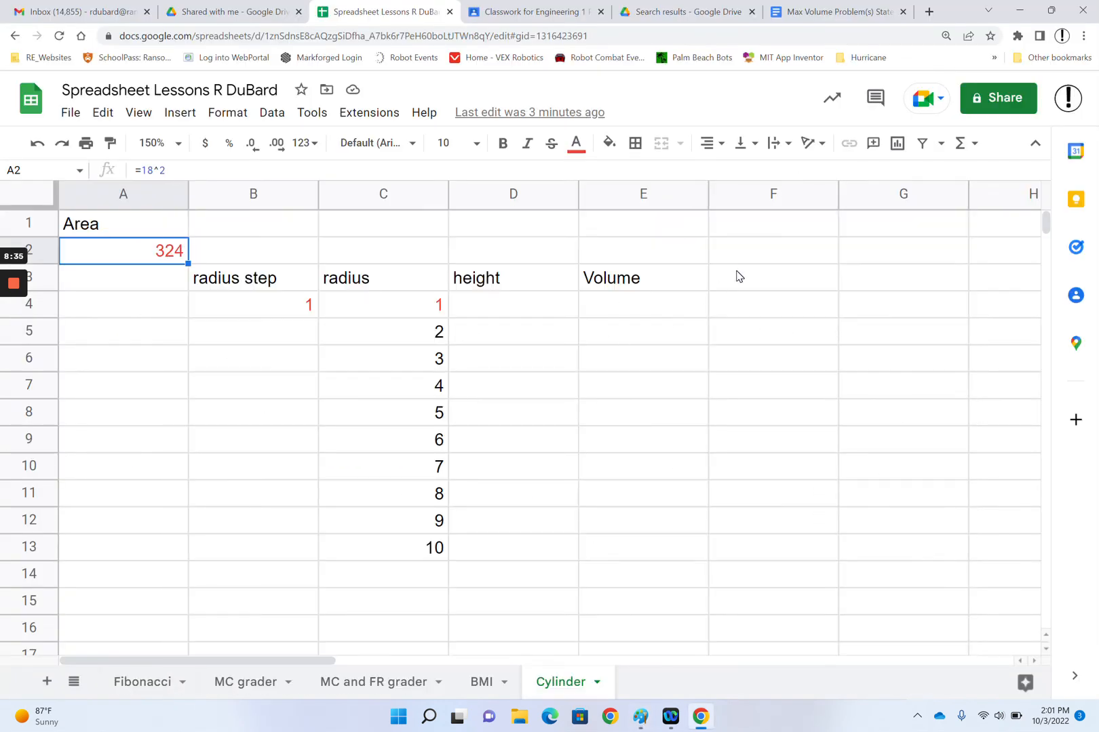
{"action": "left_click", "coordinate": [739, 276]}
{"action": "right_click", "coordinate": [737, 277]}
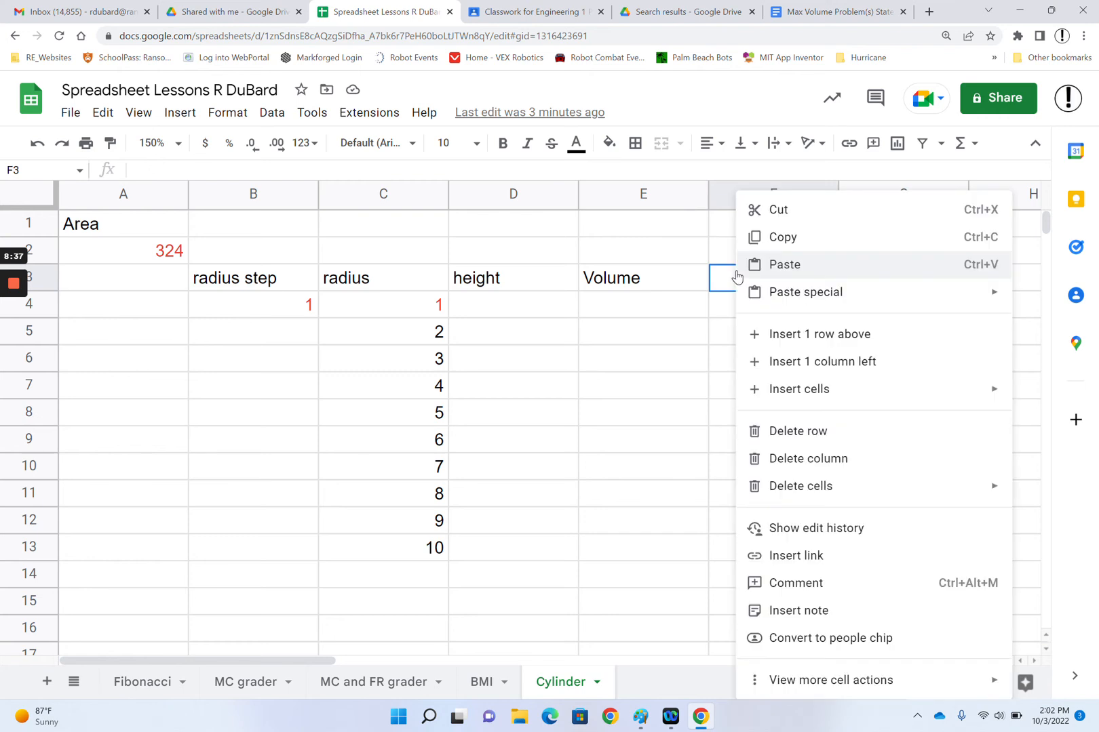
{"action": "left_click", "coordinate": [784, 264]}
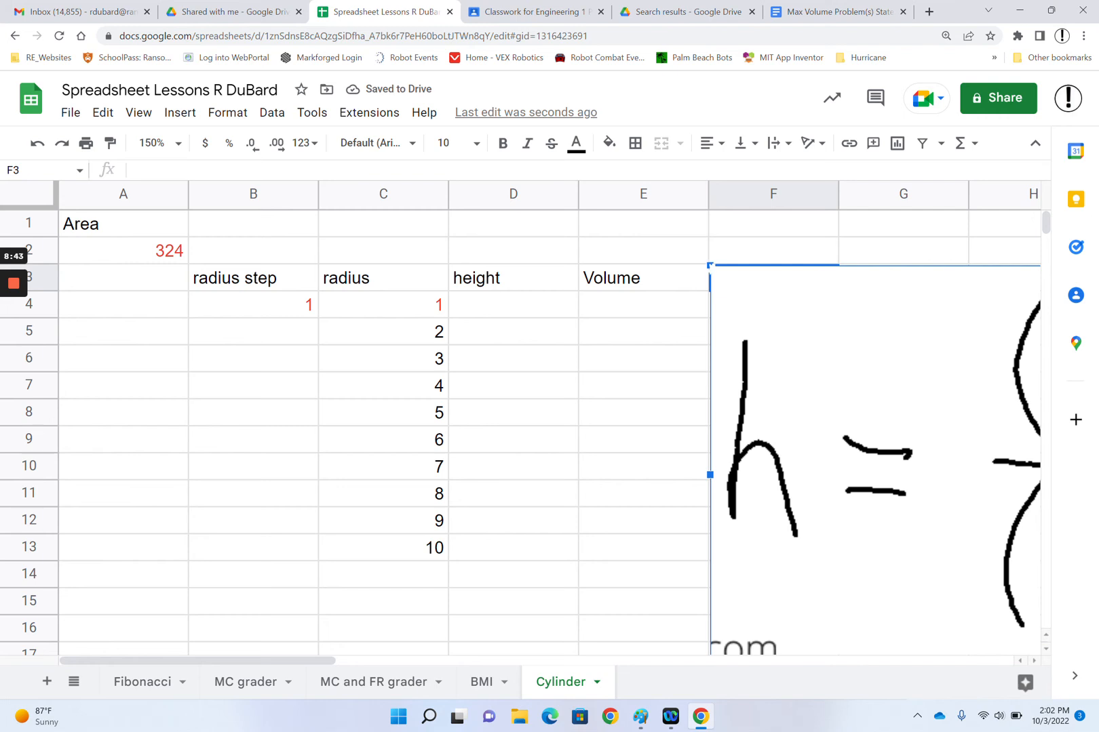
Shrink the pasted formula image to about two columns wide and place it beside the Volume column, starting at F3
{"action": "left_click_drag", "start_coordinate": [709, 265], "coordinate": [956, 385]}
{"action": "left_click_drag", "start_coordinate": [998, 488], "coordinate": [701, 371]}
{"action": "left_click_drag", "start_coordinate": [660, 268], "coordinate": [885, 380]}
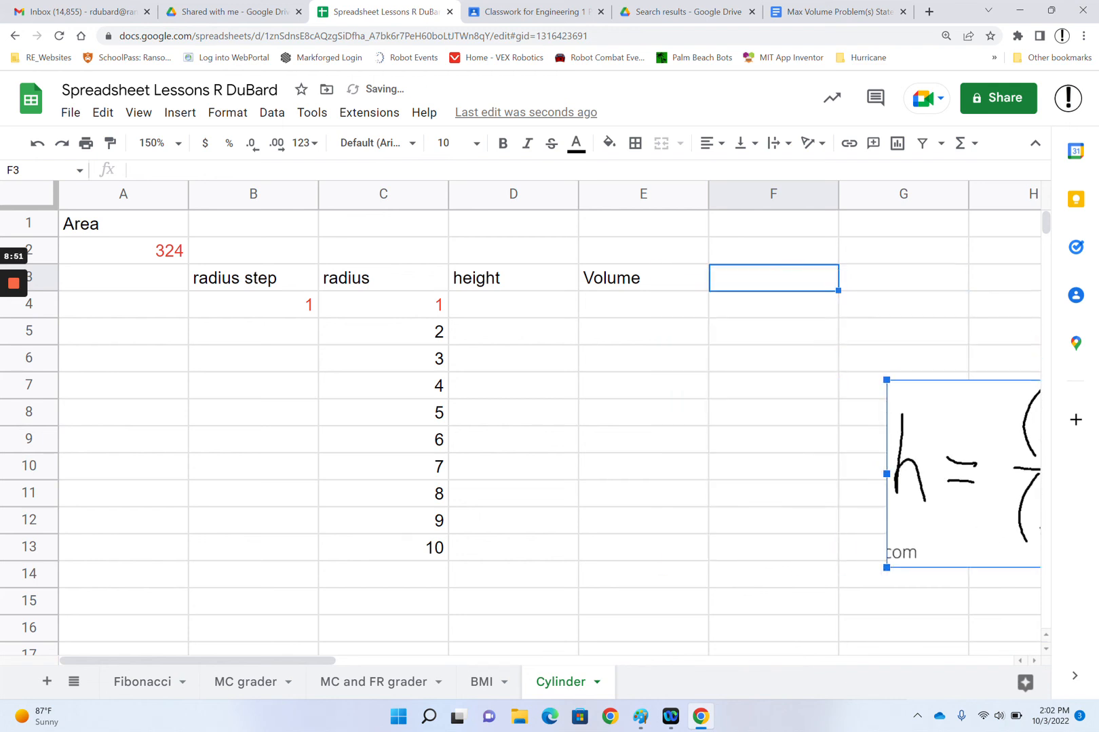
{"action": "left_click_drag", "start_coordinate": [970, 468], "coordinate": [792, 353]}
Begin the height formula in D4 with the numerator =(A2-pi()*C4^2), referencing the area and first radius cells
{"action": "left_click", "coordinate": [519, 306]}
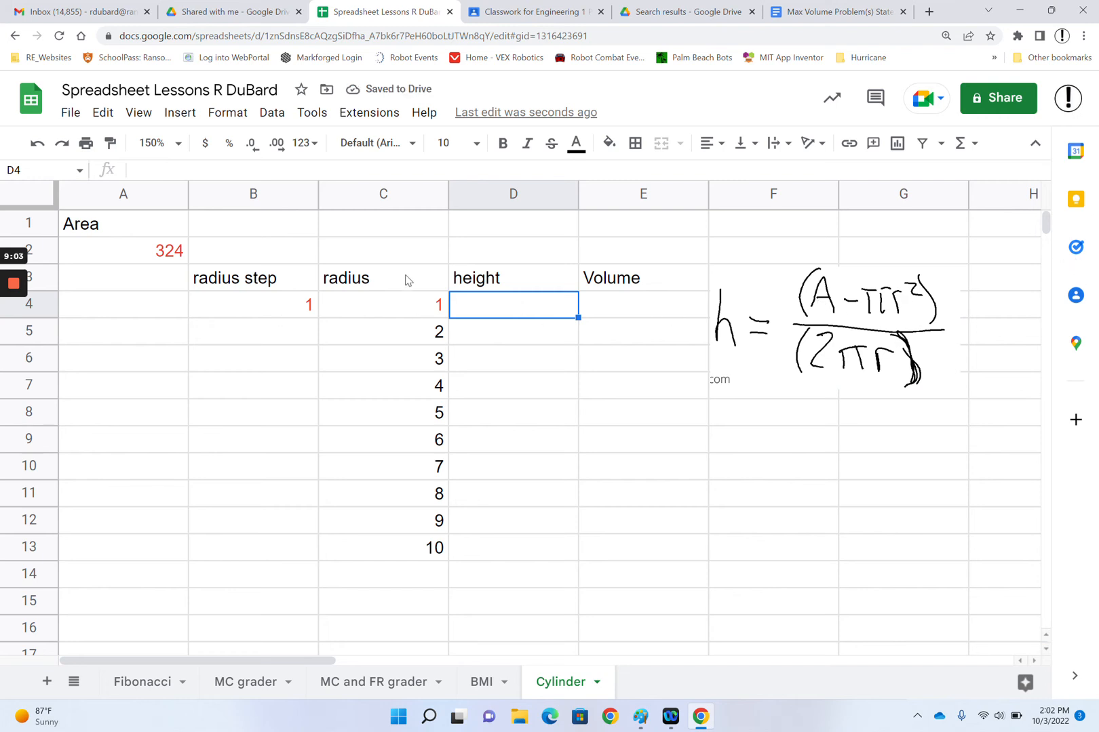
{"action": "left_click", "coordinate": [141, 247]}
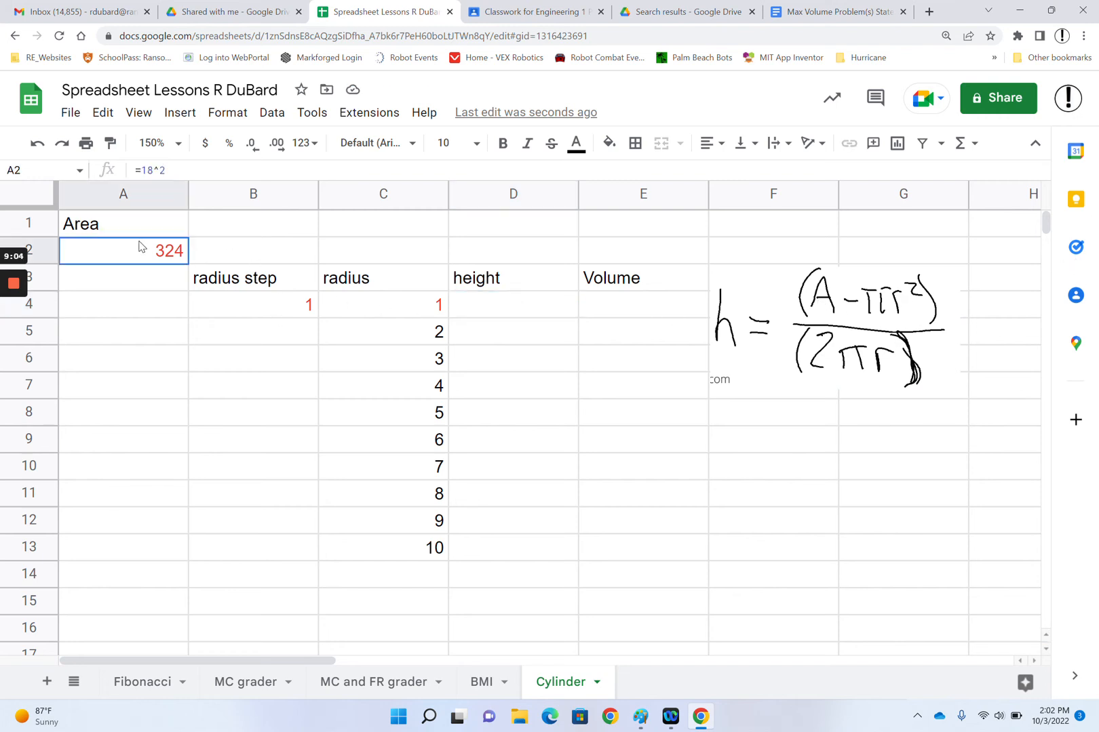
{"action": "left_click", "coordinate": [420, 313]}
{"action": "left_click", "coordinate": [537, 309]}
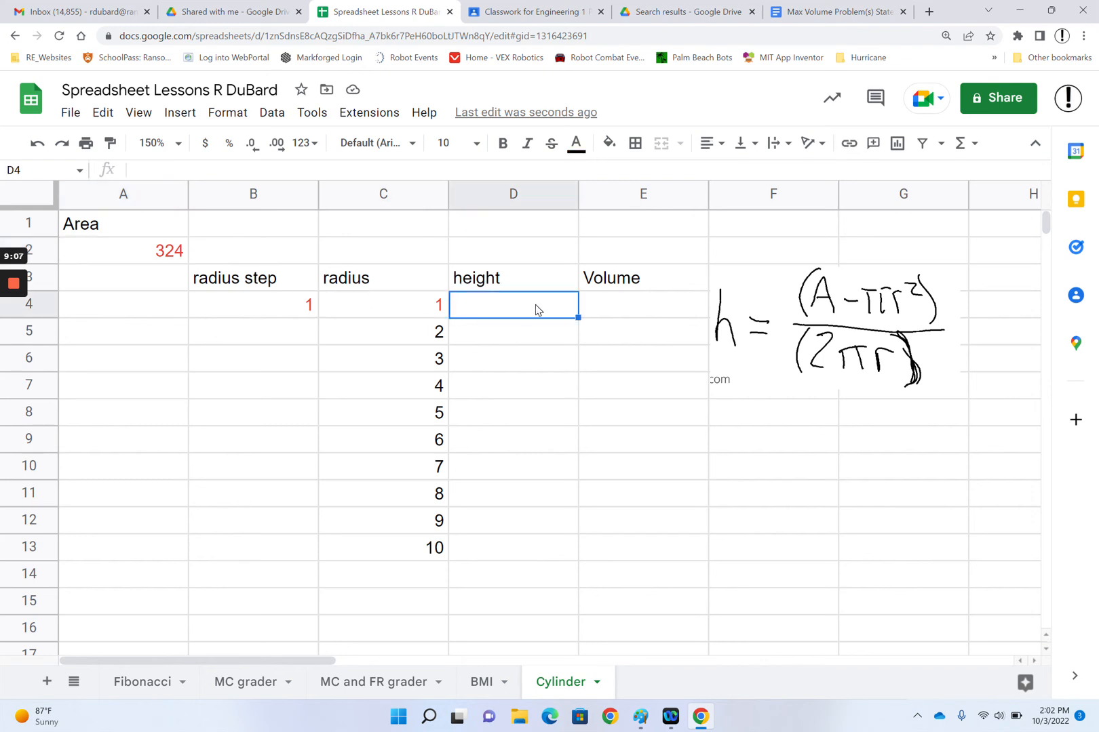
{"action": "type", "text": "="}
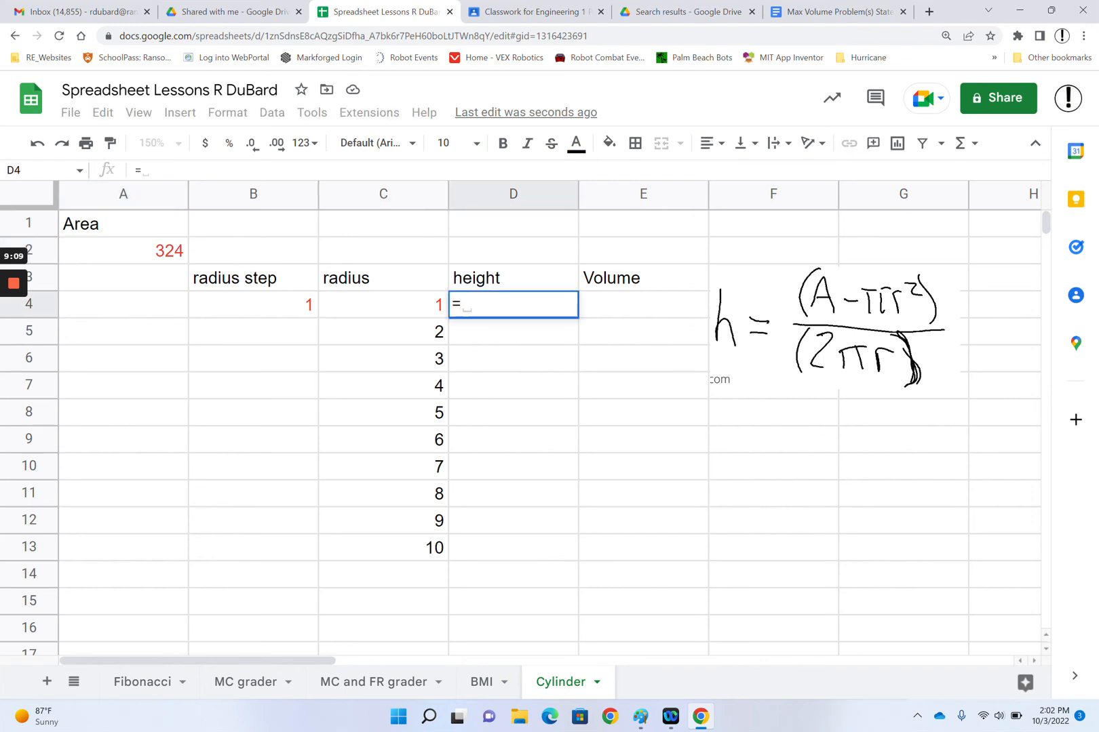
{"action": "type", "text": "("}
{"action": "left_click", "coordinate": [149, 254]}
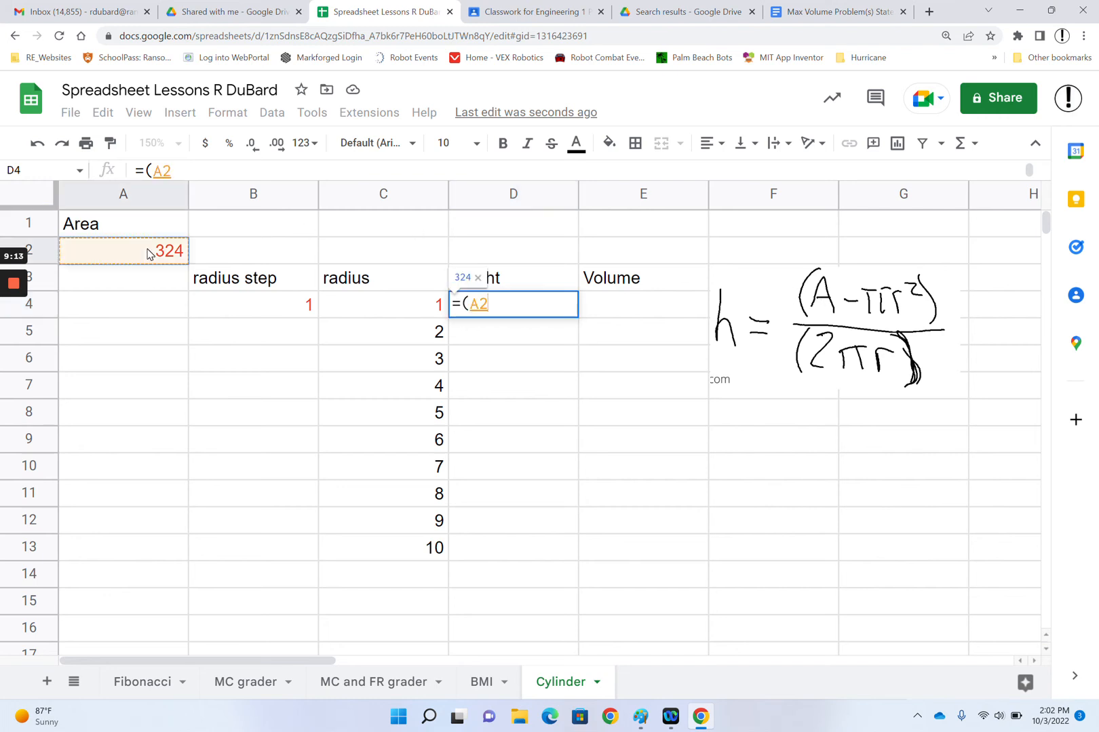
{"action": "type", "text": "-"}
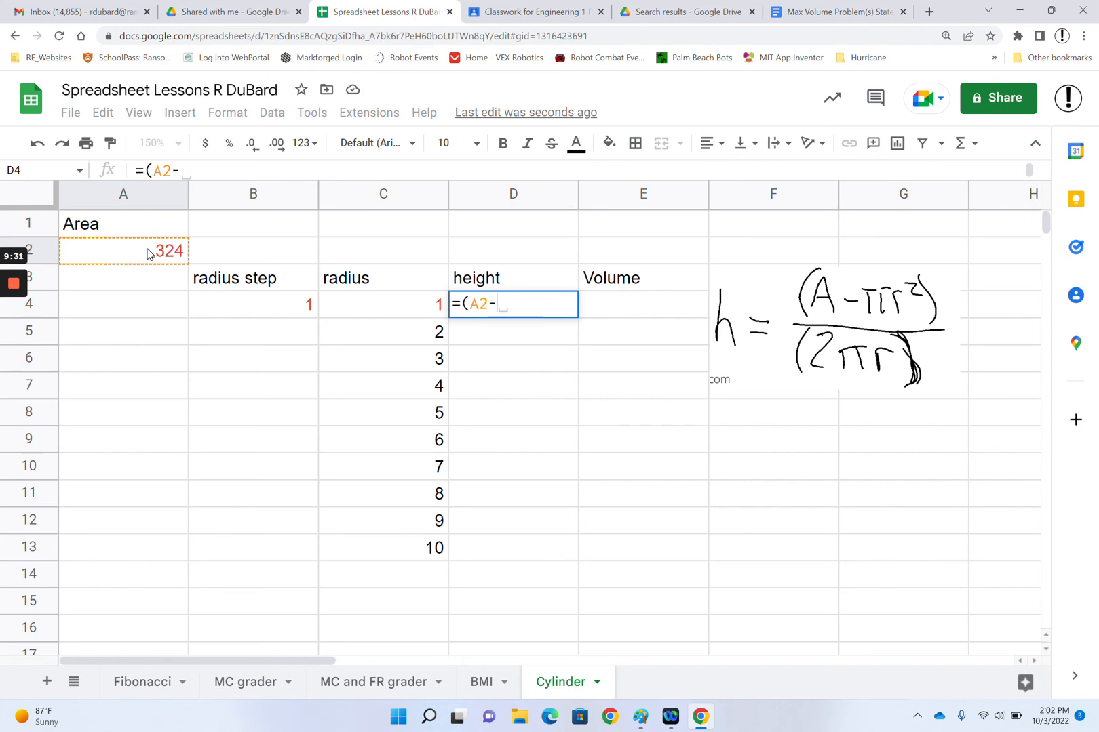
{"action": "type", "text": "pi"}
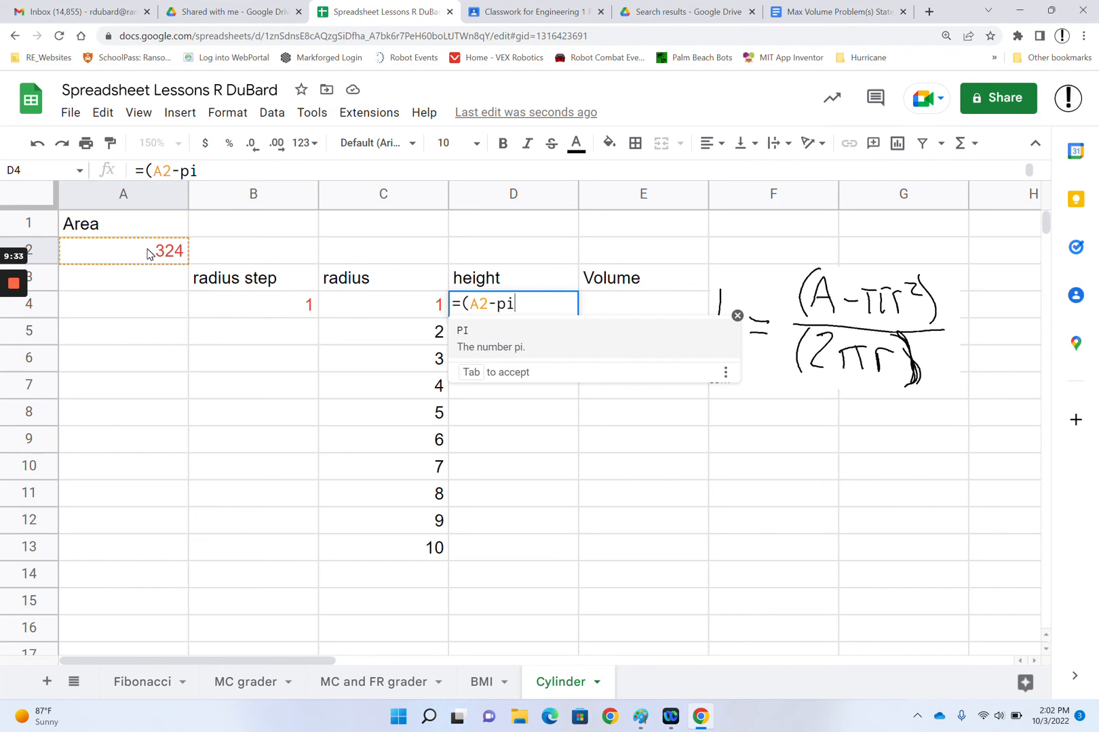
{"action": "type", "text": "()"}
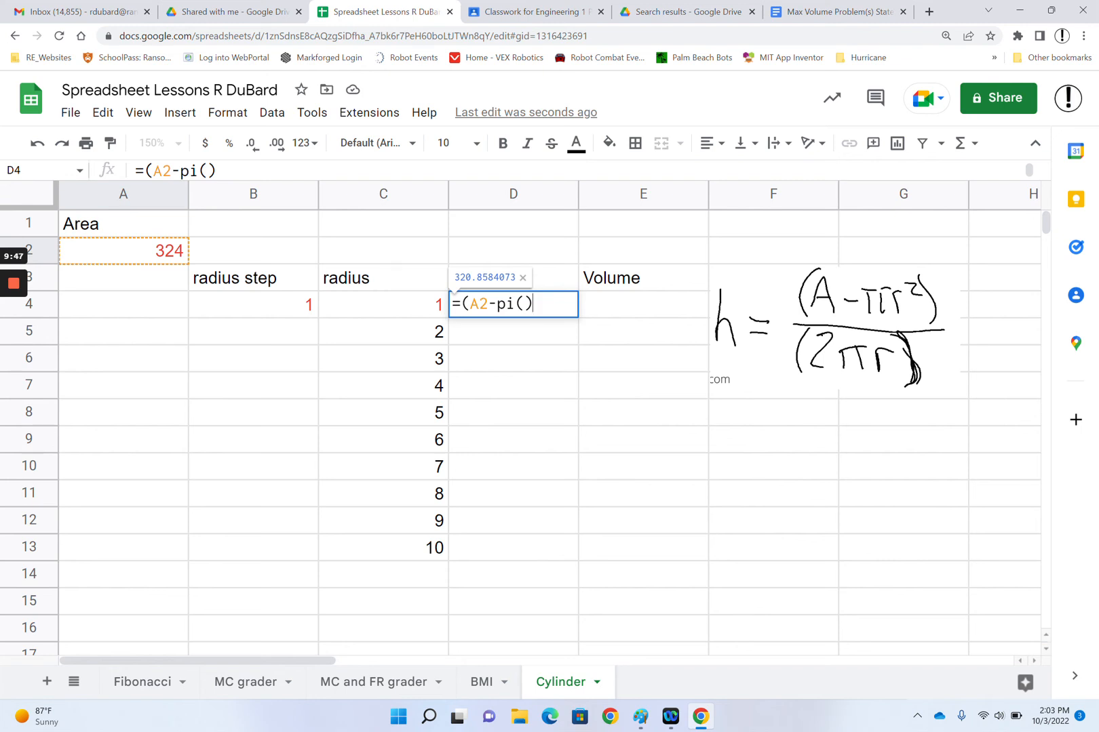
{"action": "type", "text": "*"}
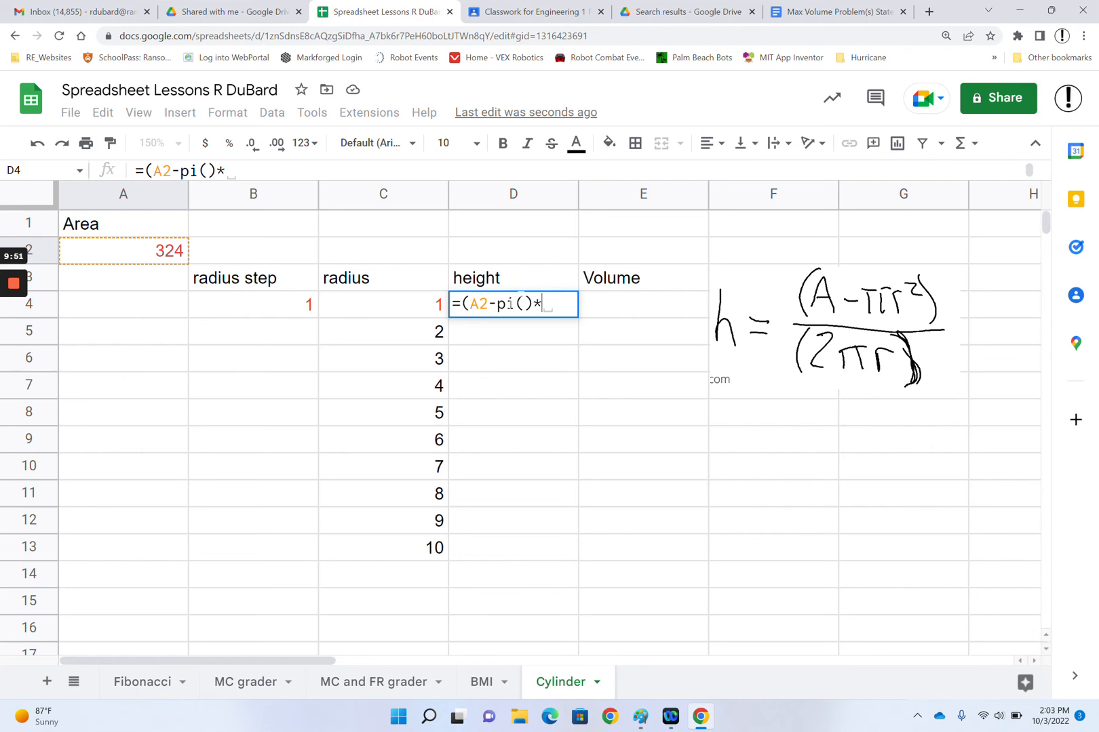
{"action": "left_click", "coordinate": [419, 308]}
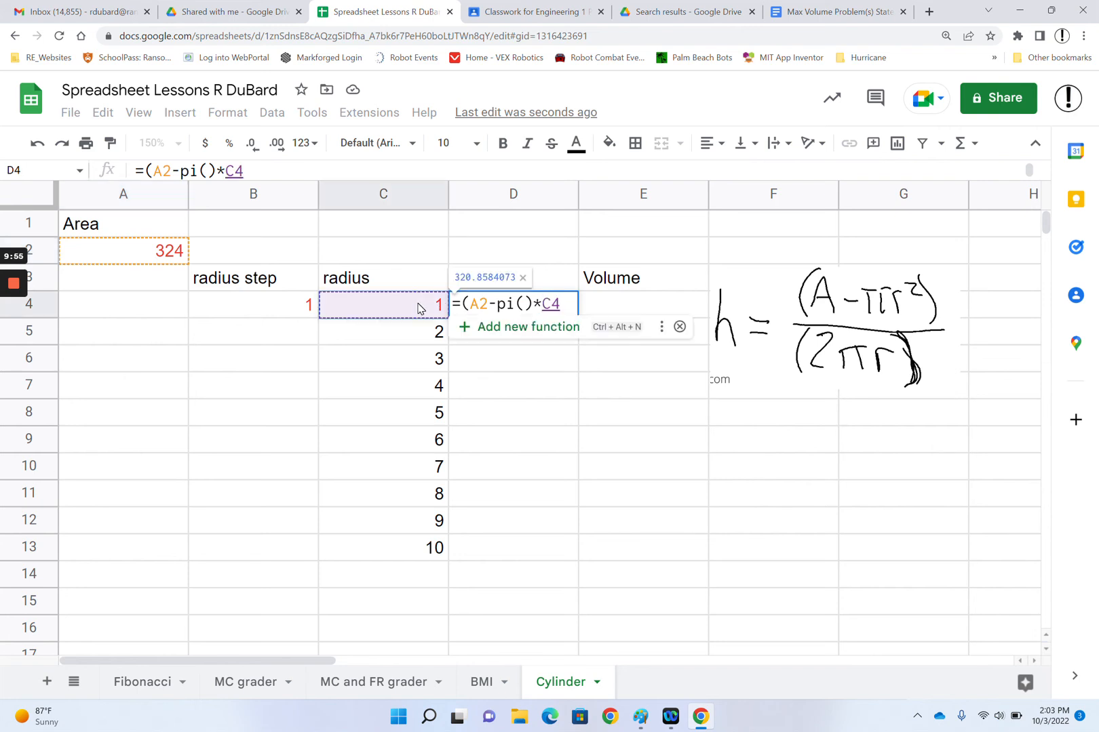
{"action": "type", "text": "^2)"}
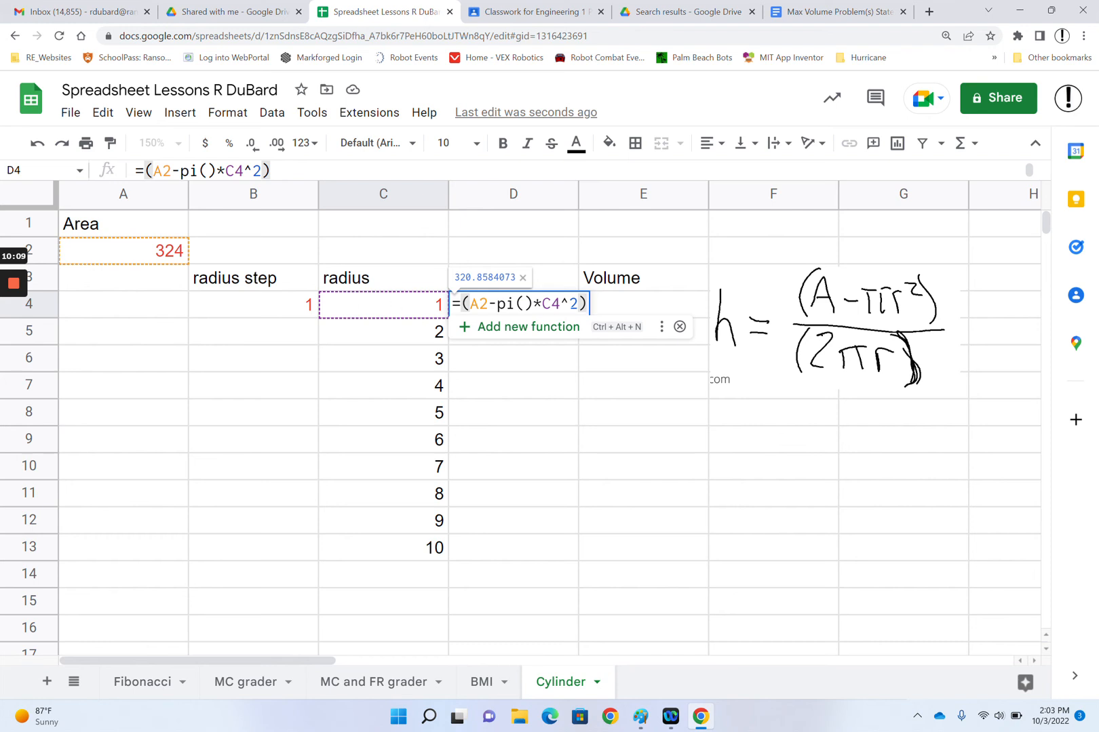
Complete the D4 height formula with the divisor /(2*pi()*C4), and reject the suggested autofill
{"action": "type", "text": "/("}
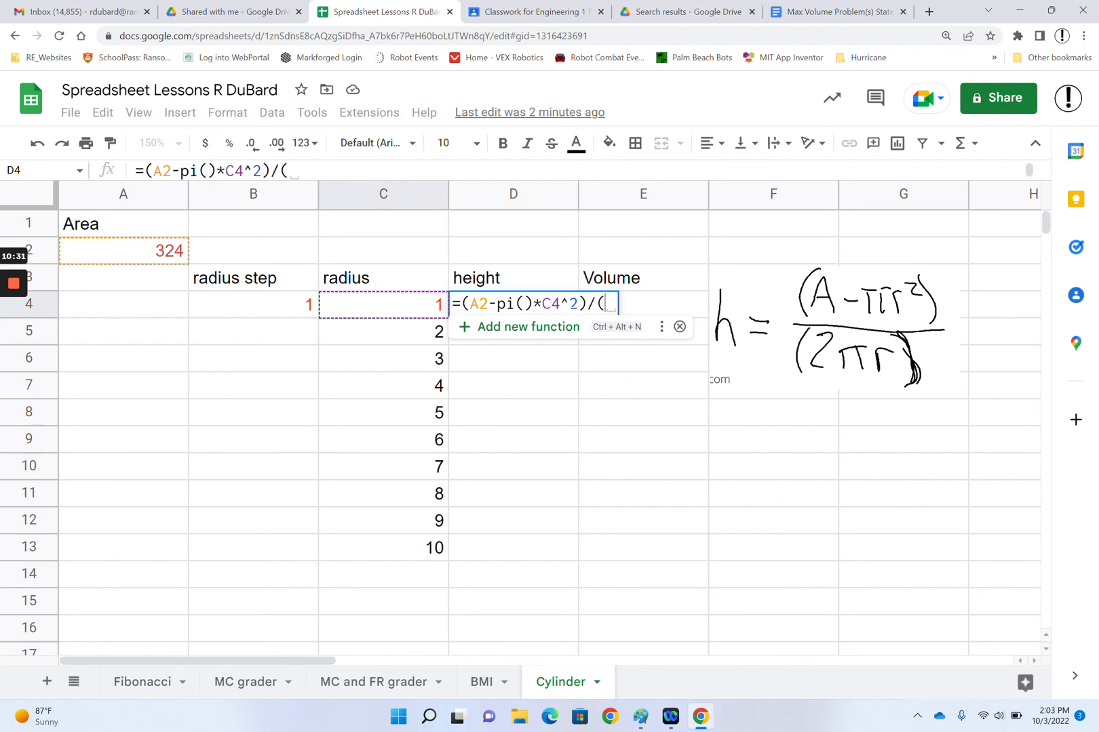
{"action": "type", "text": "2"}
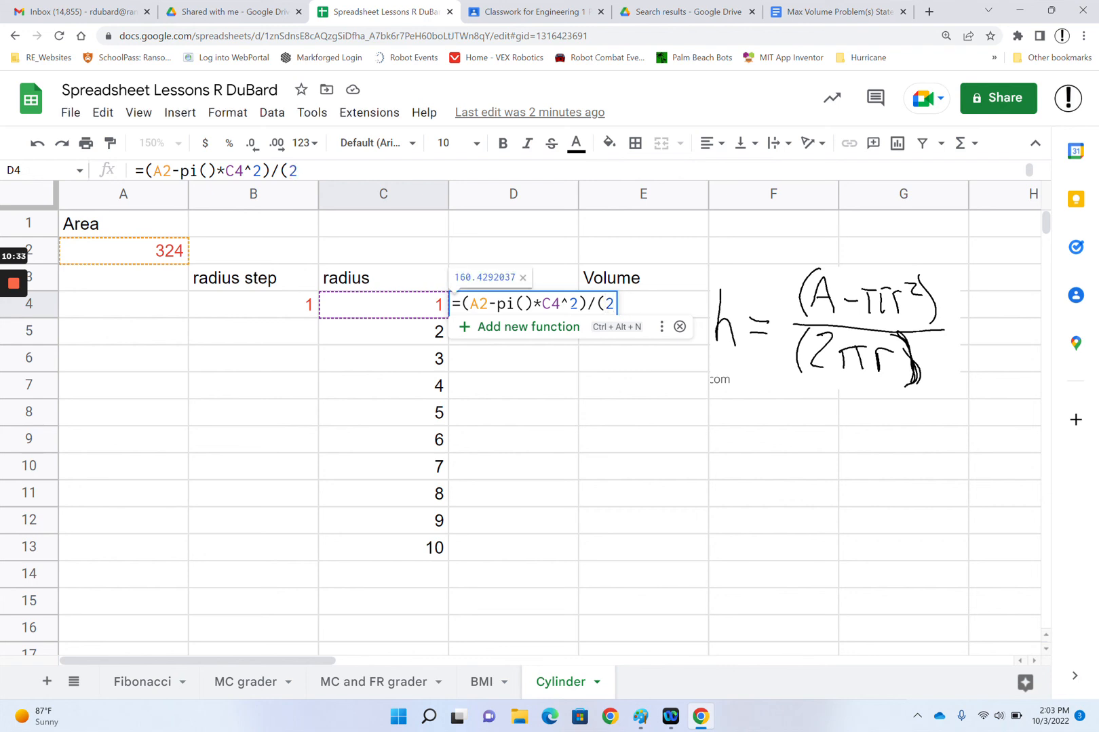
{"action": "type", "text": "*p"}
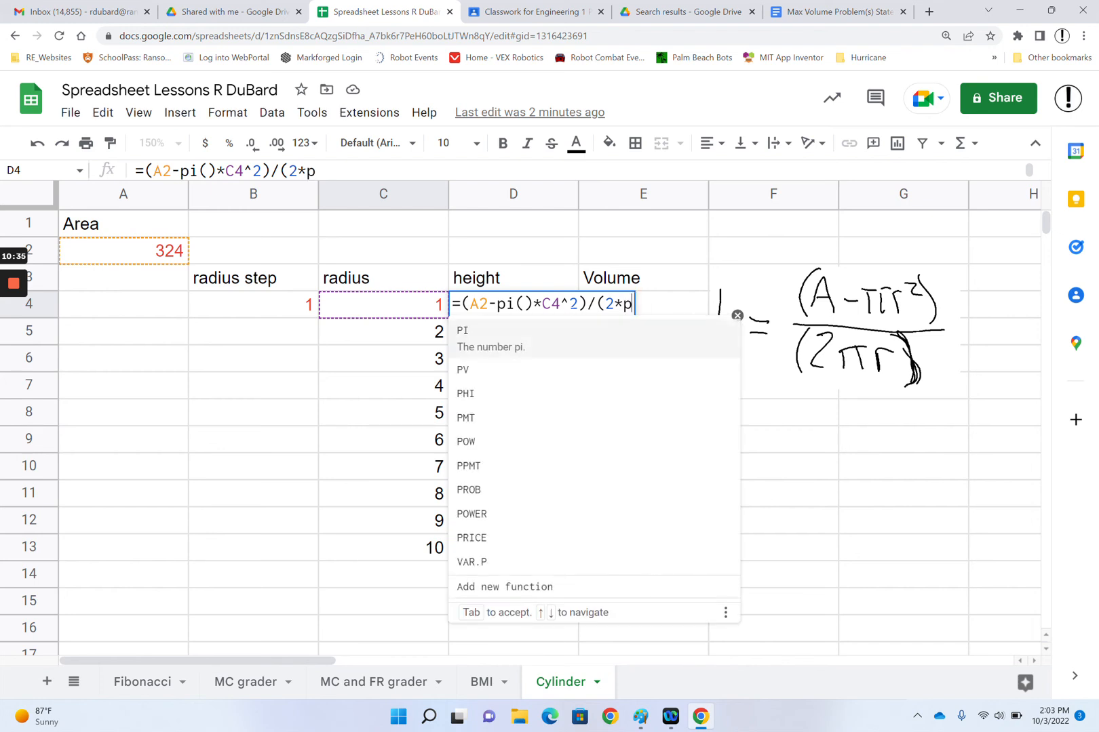
{"action": "type", "text": "i()"}
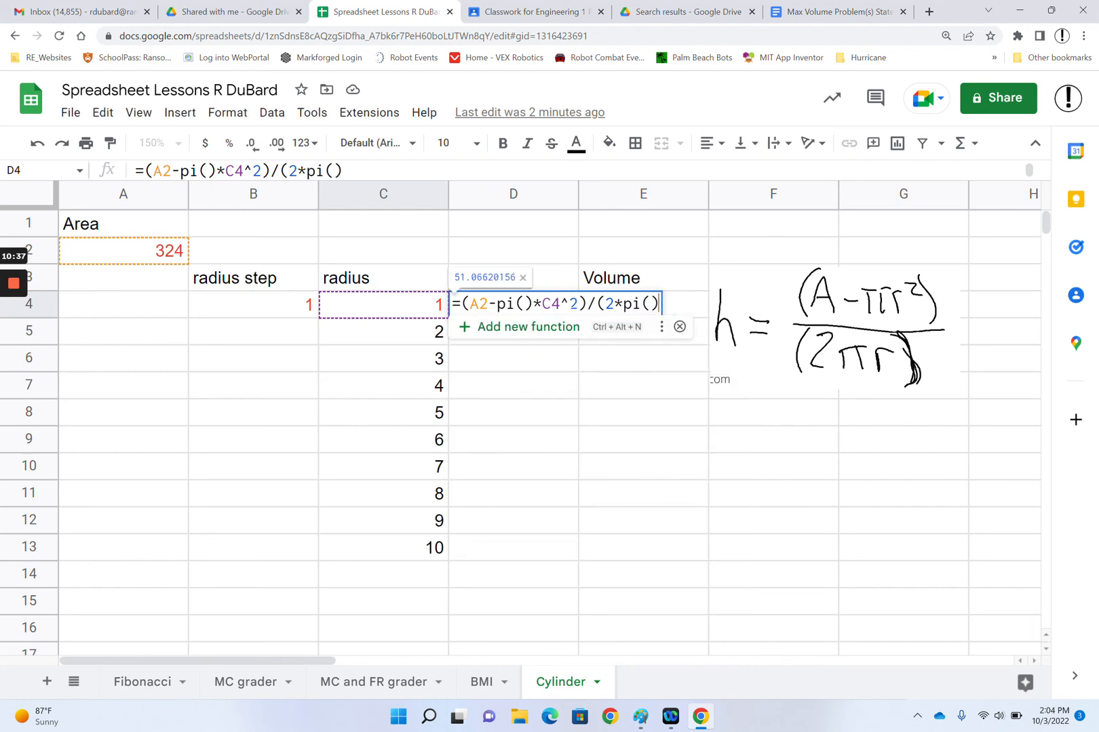
{"action": "type", "text": "*"}
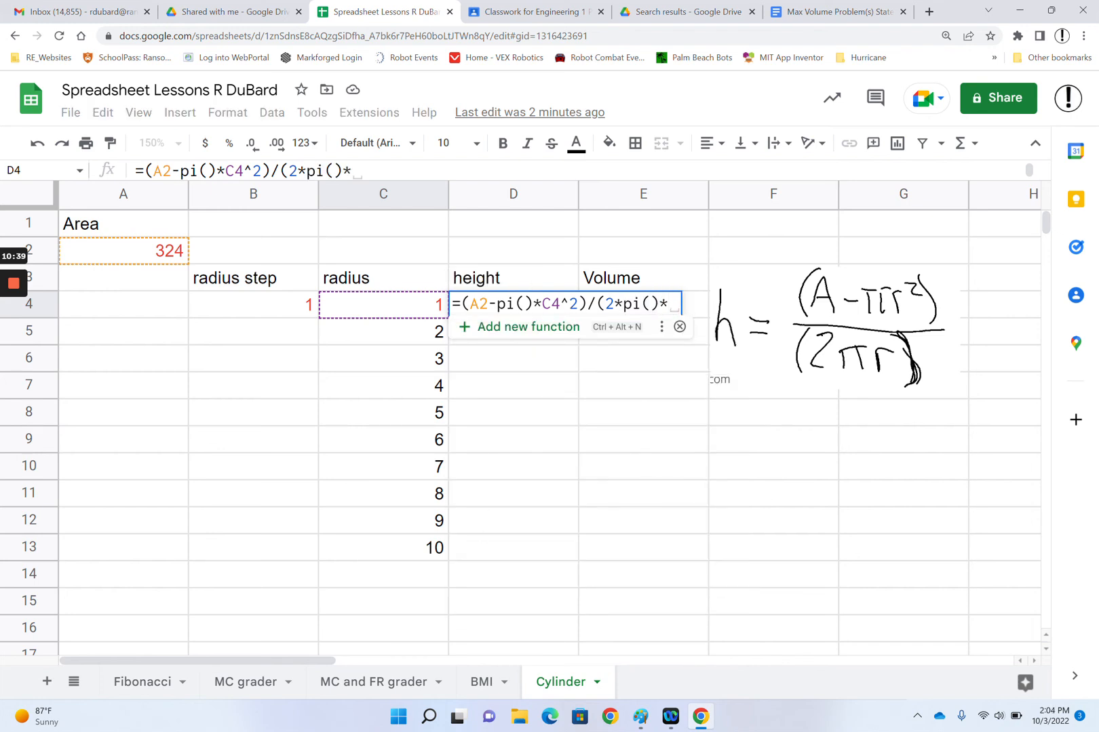
{"action": "left_click", "coordinate": [430, 312]}
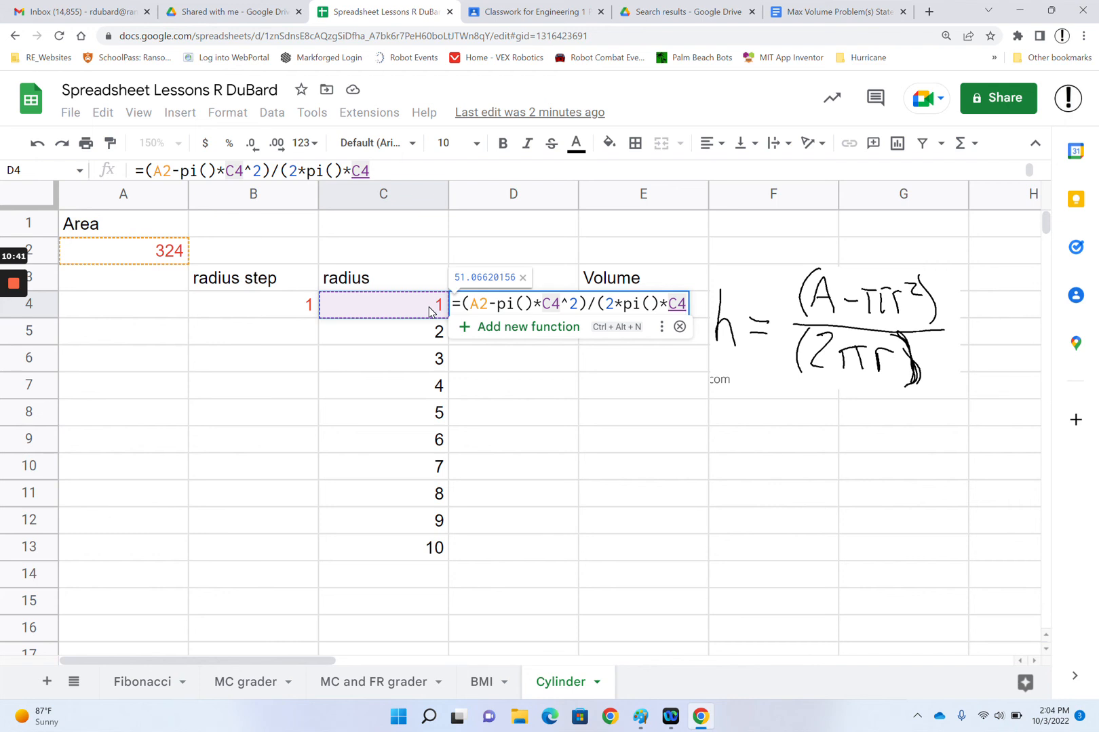
{"action": "type", "text": ")"}
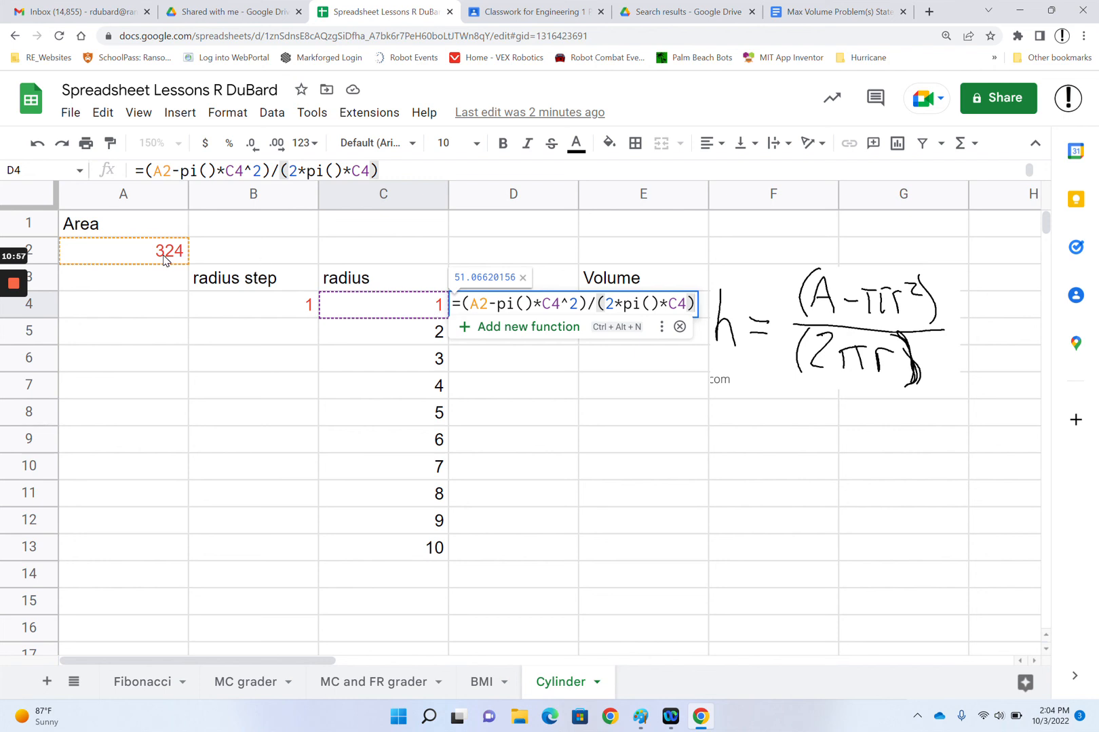
{"action": "key", "text": "Return"}
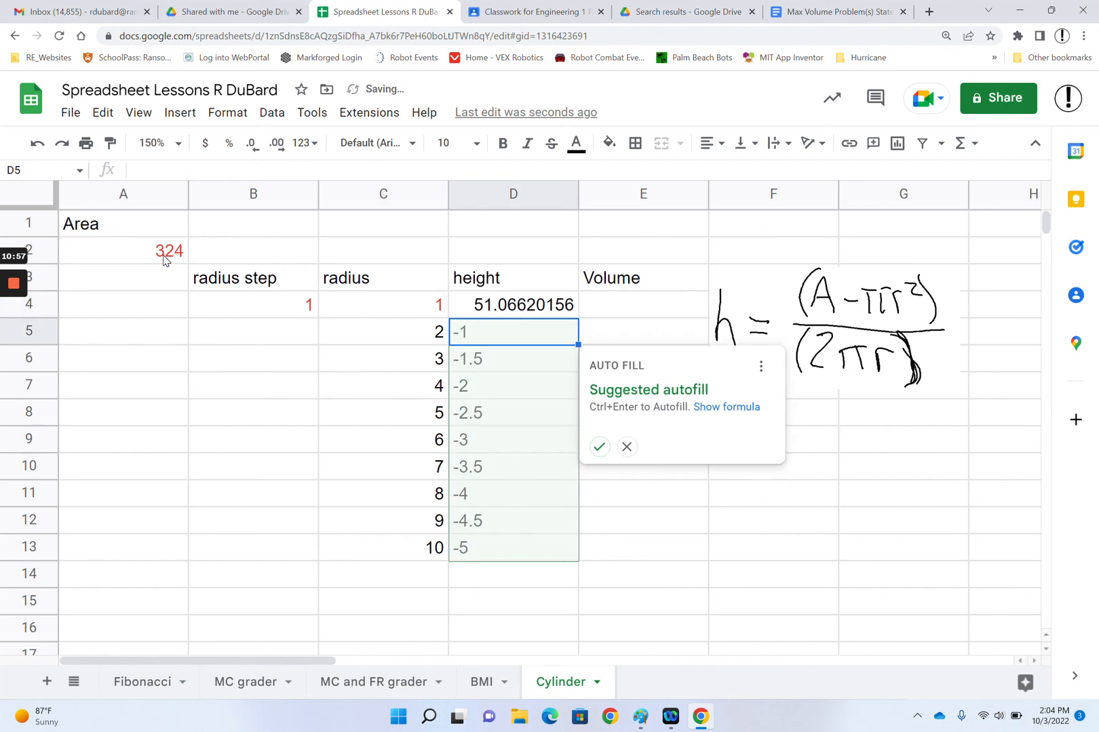
{"action": "left_click", "coordinate": [629, 455]}
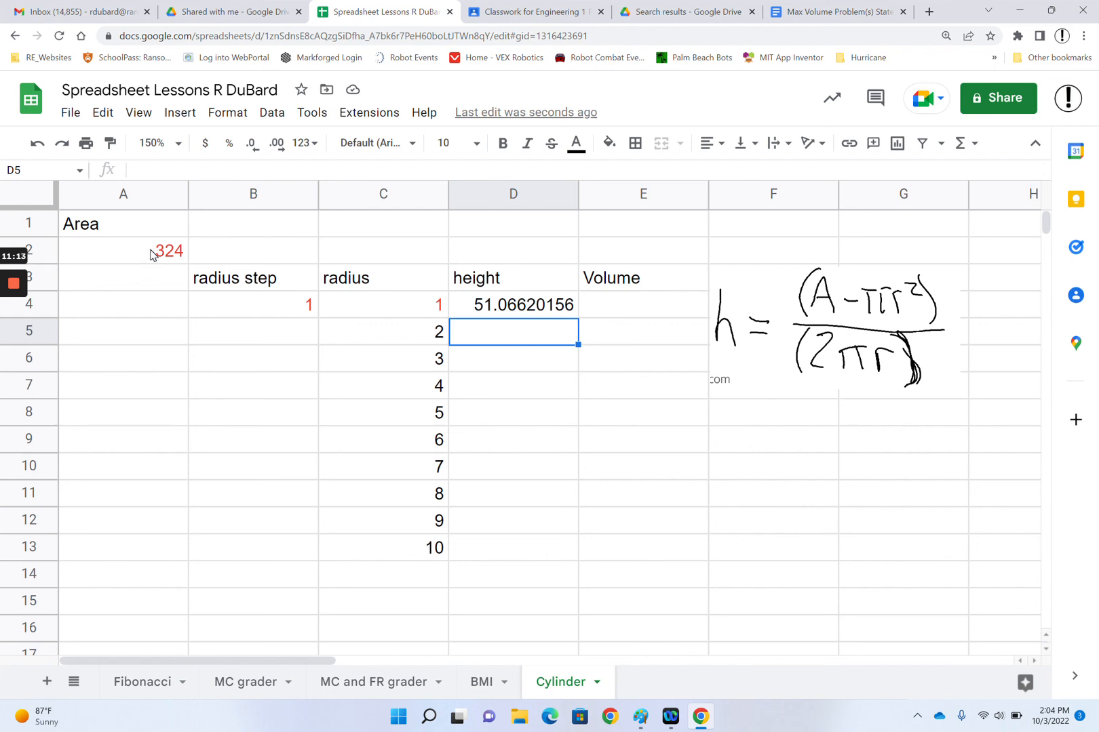
Try filling the D4 height formula down through D14 with the relative A2 reference, and clear the filled cells below D4
{"action": "left_click", "coordinate": [536, 306]}
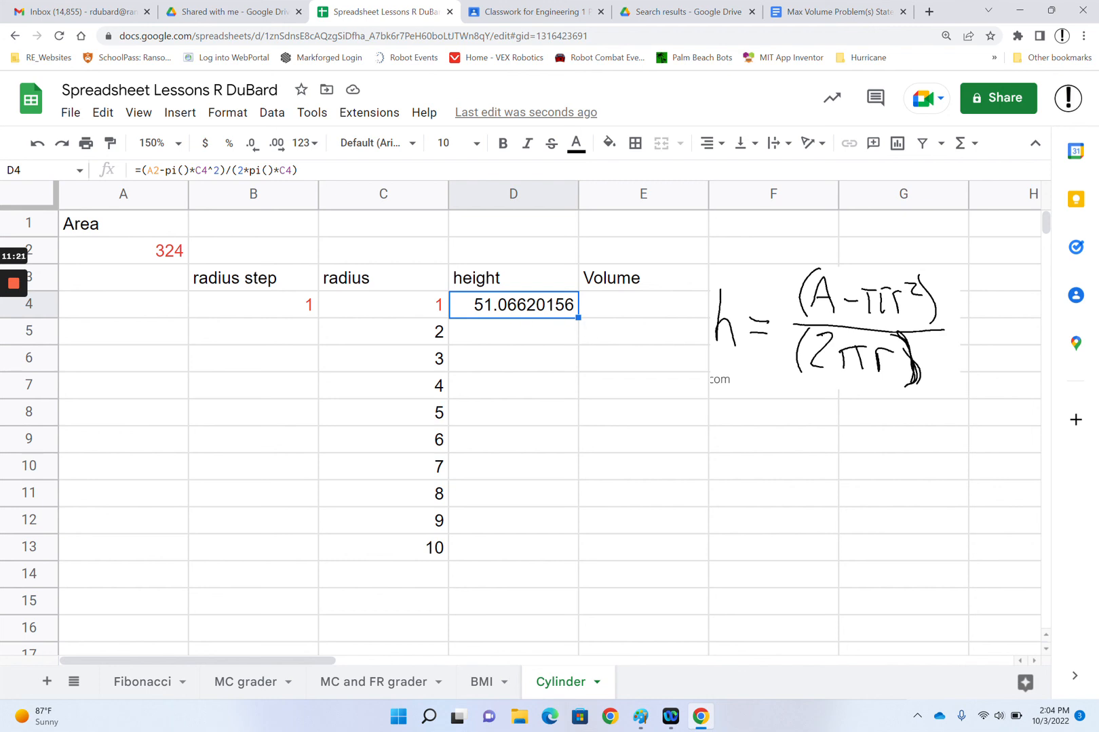
{"action": "left_click_drag", "start_coordinate": [578, 317], "coordinate": [569, 580]}
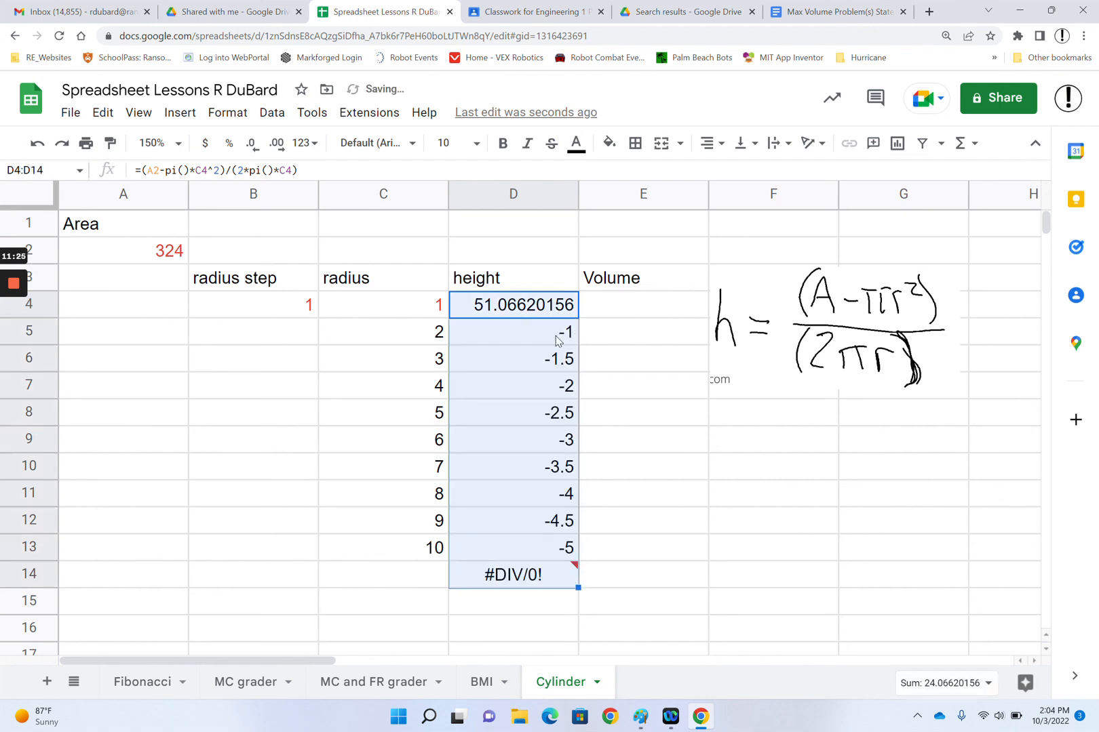
{"action": "left_click_drag", "start_coordinate": [554, 339], "coordinate": [554, 363]}
{"action": "left_click_drag", "start_coordinate": [553, 417], "coordinate": [531, 595]}
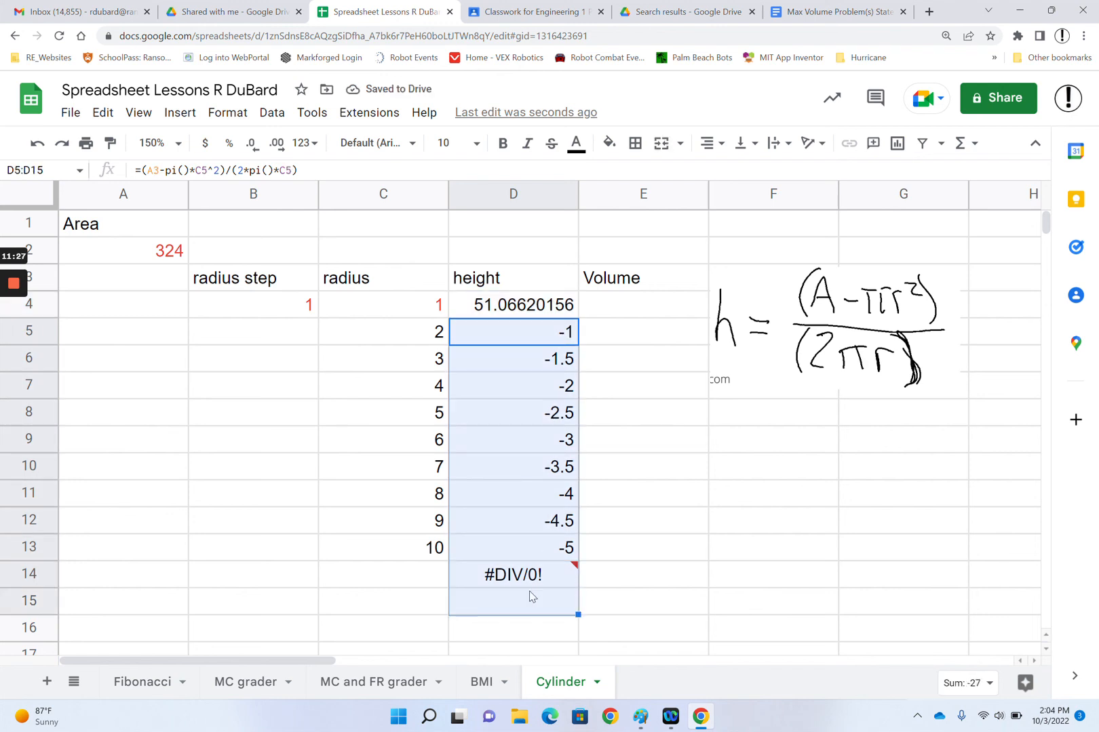
{"action": "key", "text": "Delete"}
Make the area reference in the D4 height formula absolute, giving =($A$2-pi()*C4^2)/(2*pi()*C4)
{"action": "double_click", "coordinate": [516, 308]}
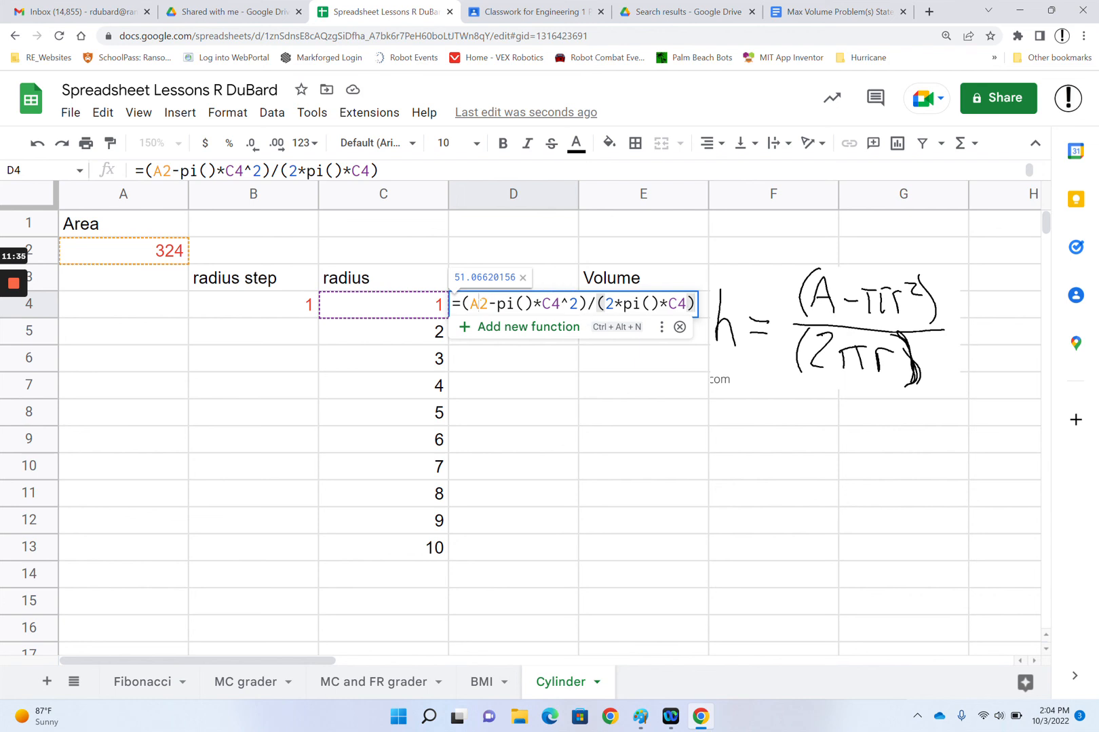
{"action": "left_click", "coordinate": [472, 303]}
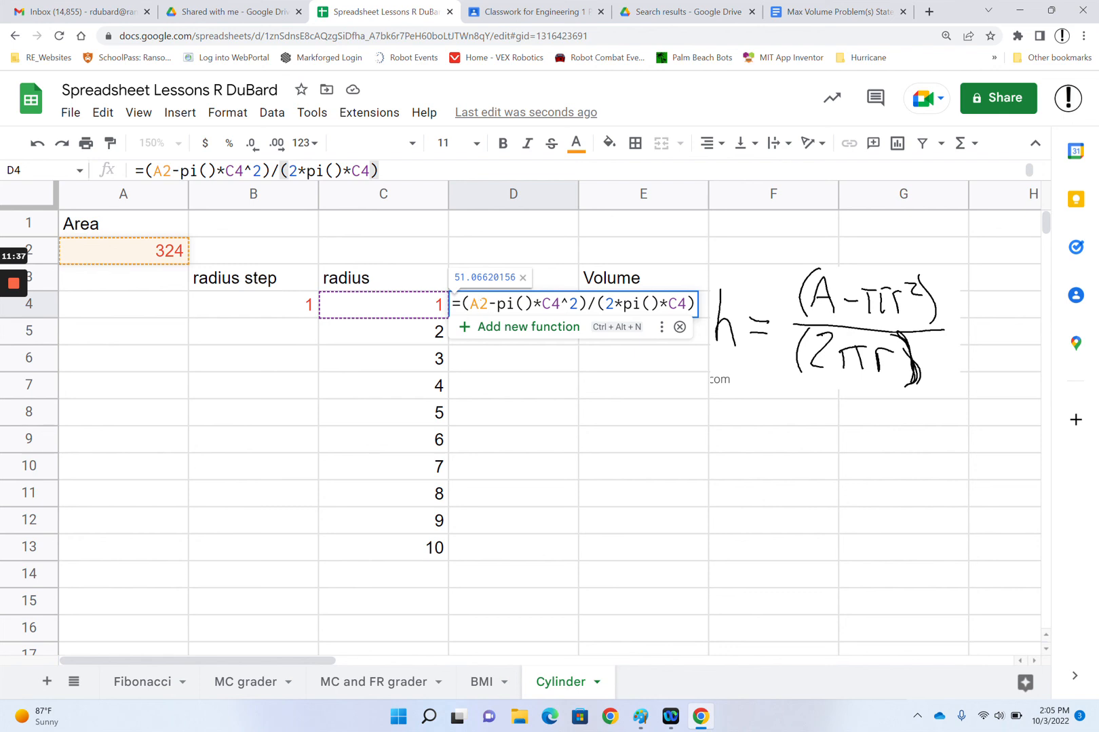
{"action": "key", "text": "F4"}
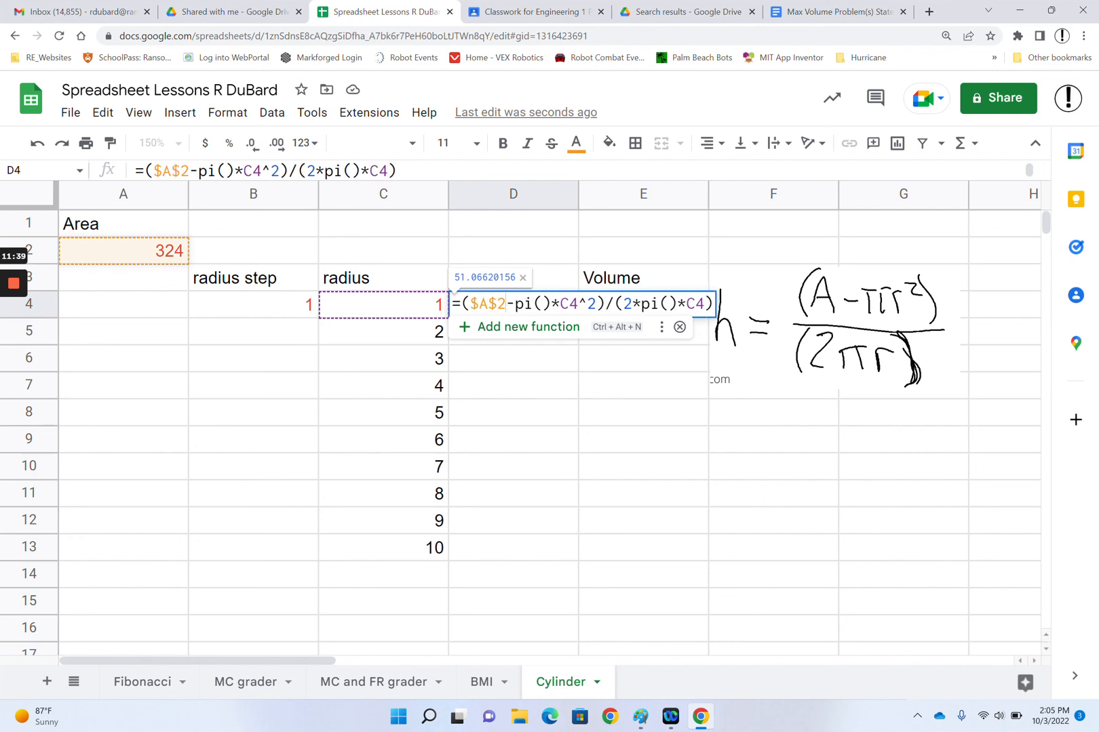
{"action": "key", "text": "Return"}
Fill the corrected height formula from D4 down to D13, beside every radius value
{"action": "left_click", "coordinate": [536, 313]}
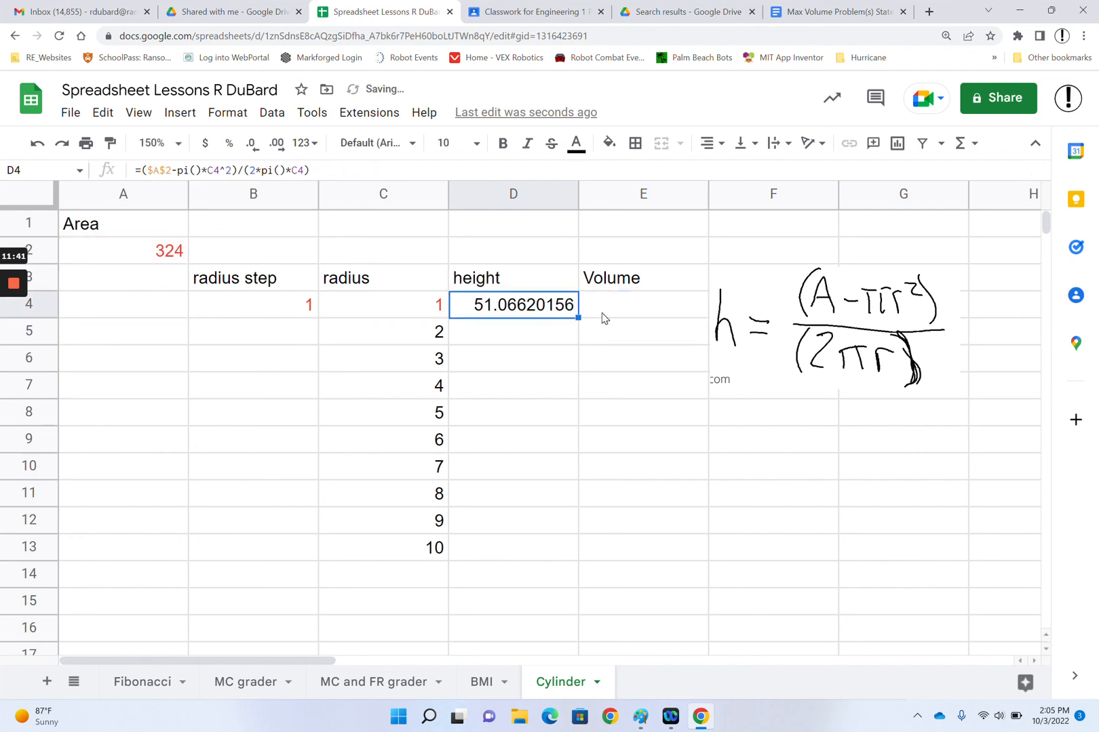
{"action": "left_click", "coordinate": [559, 549]}
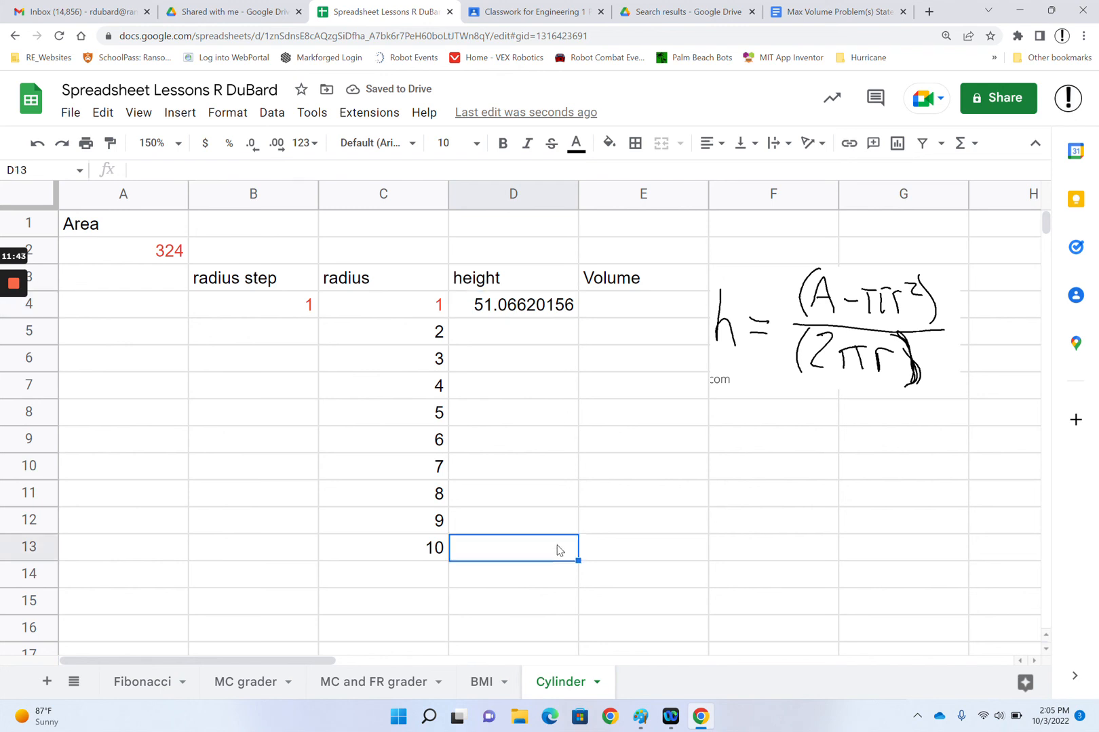
{"action": "left_click", "coordinate": [562, 305]}
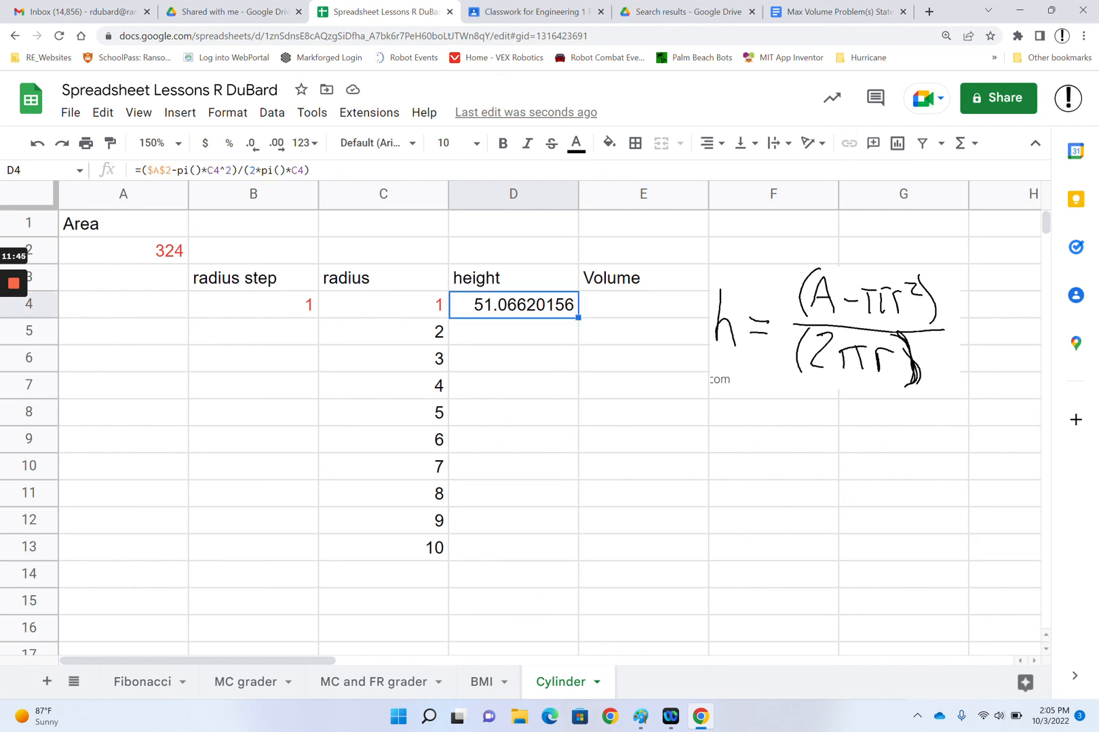
{"action": "left_click_drag", "start_coordinate": [577, 317], "coordinate": [567, 561]}
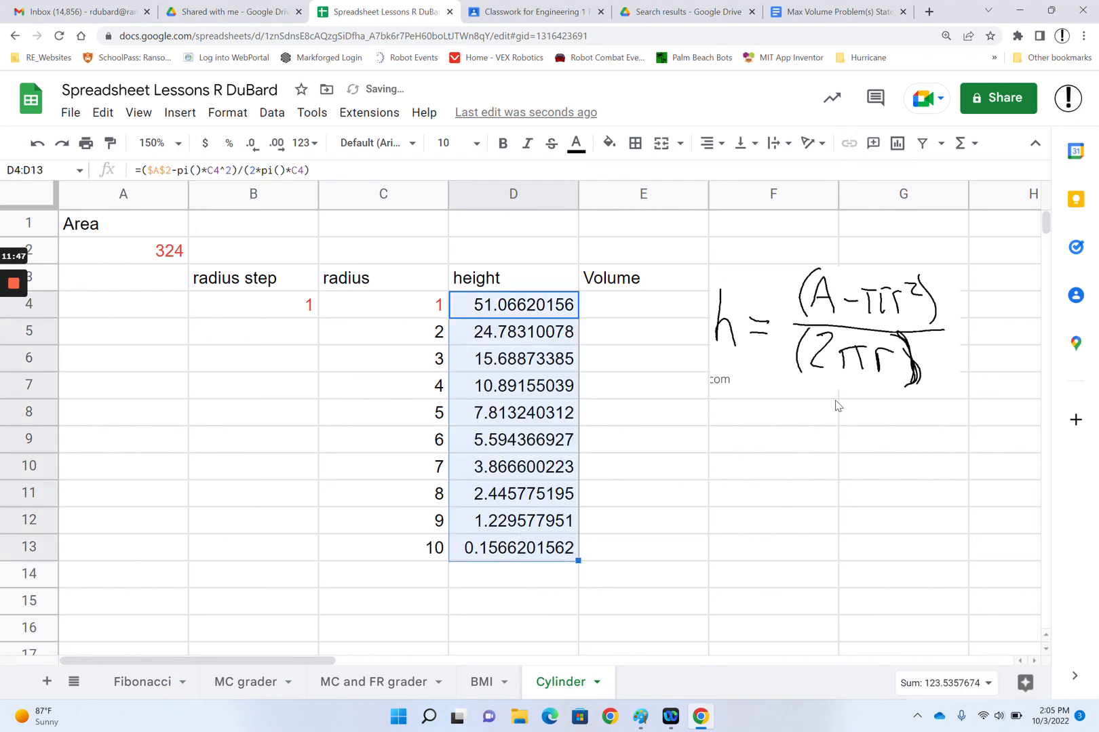
{"action": "left_click", "coordinate": [482, 316]}
{"action": "left_click", "coordinate": [398, 305]}
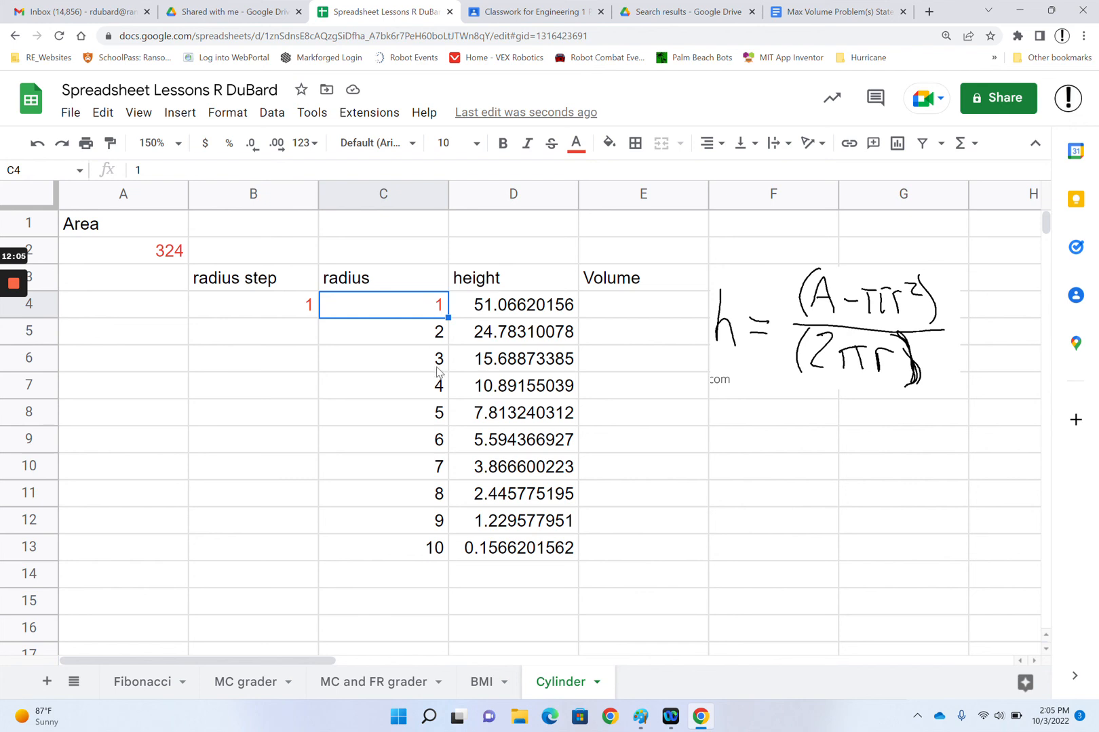
{"action": "left_click", "coordinate": [437, 421]}
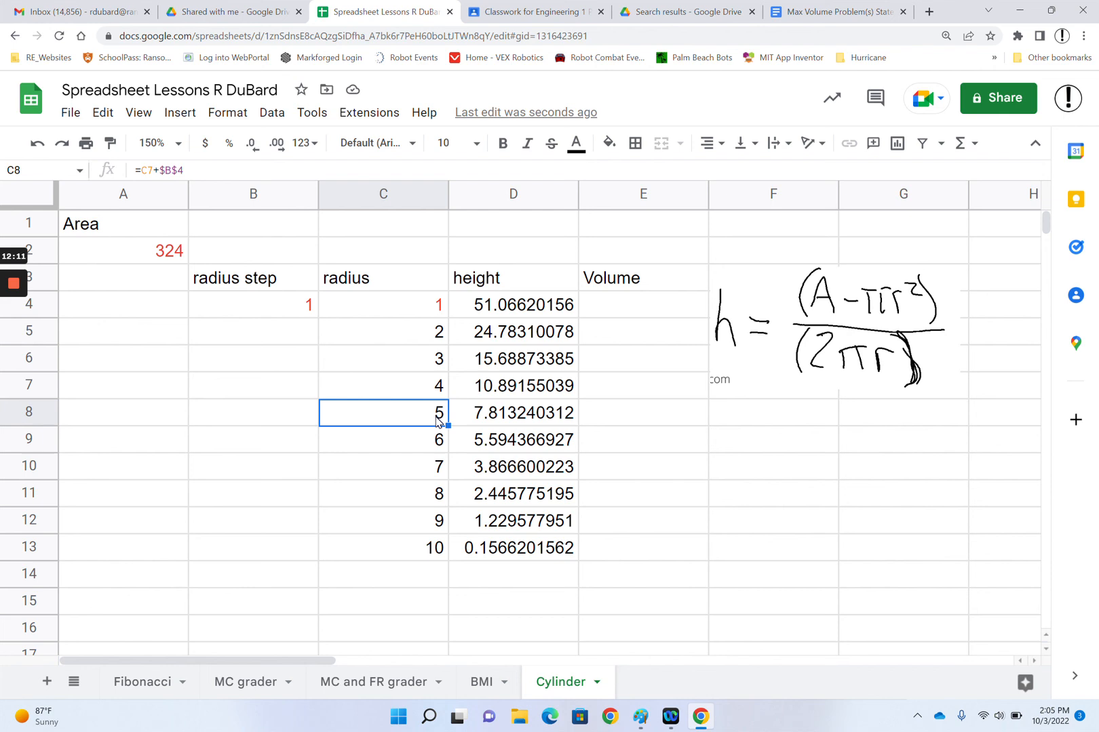
Try extending the radius and height formulas from row 13 to row 14, inspect the added cells, and clear C14:D14
{"action": "left_click", "coordinate": [435, 558]}
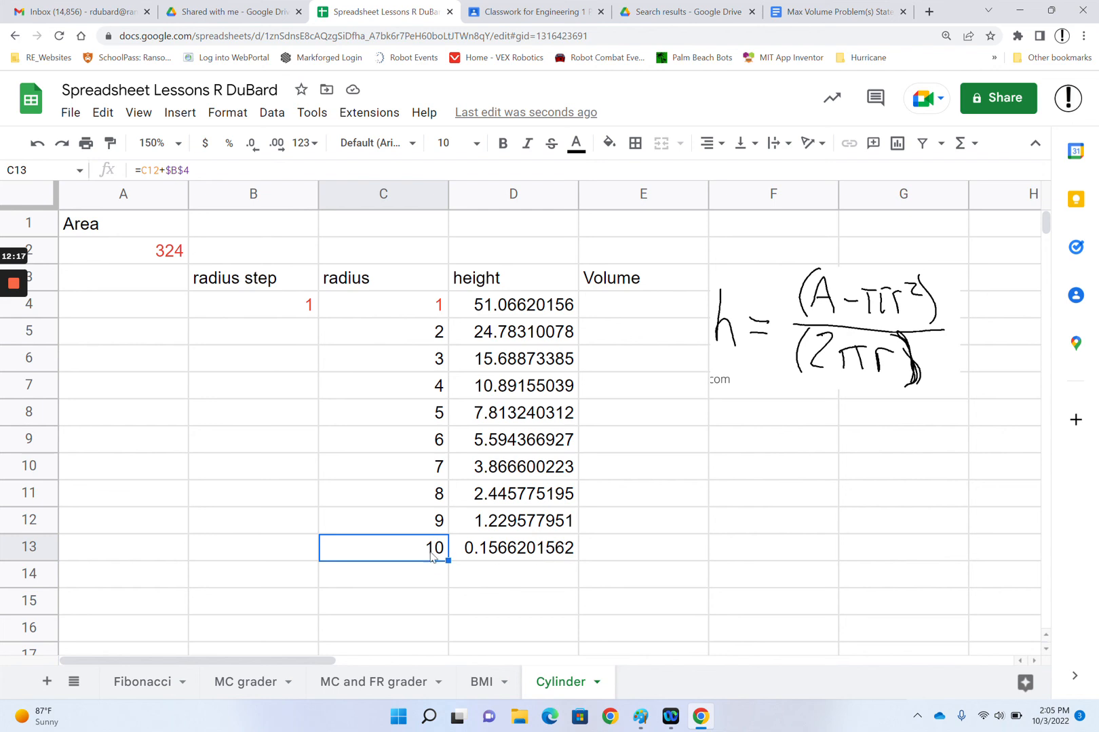
{"action": "left_click_drag", "start_coordinate": [431, 545], "coordinate": [573, 560]}
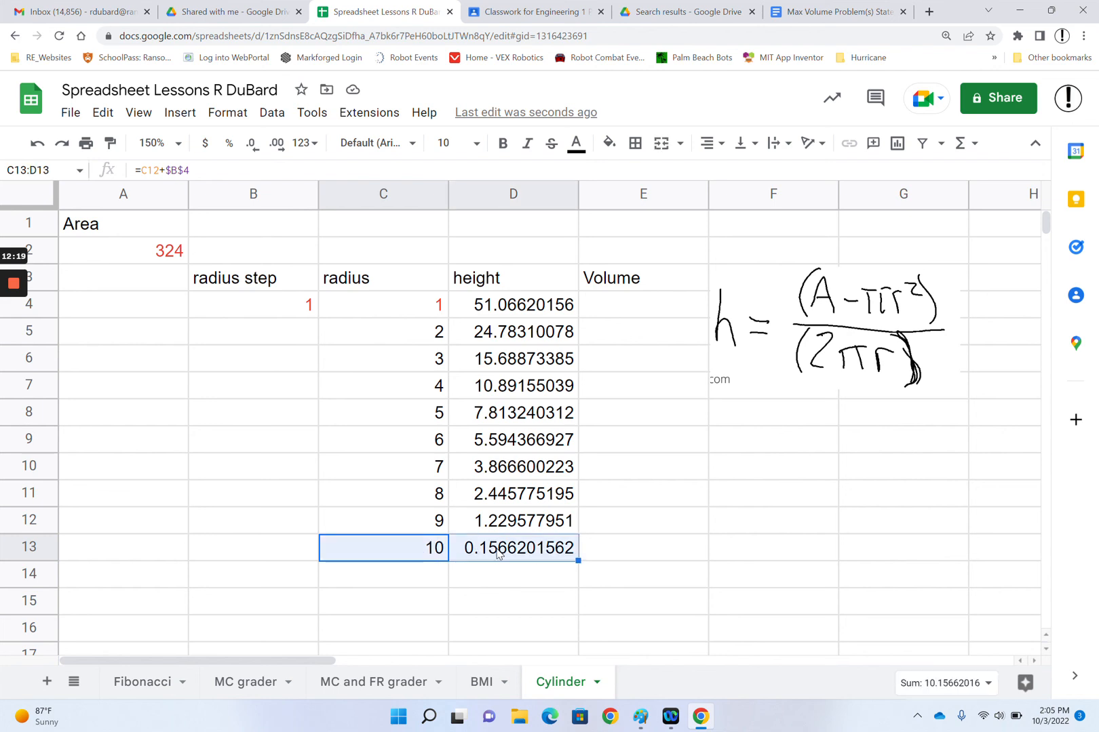
{"action": "left_click_drag", "start_coordinate": [578, 560], "coordinate": [499, 588]}
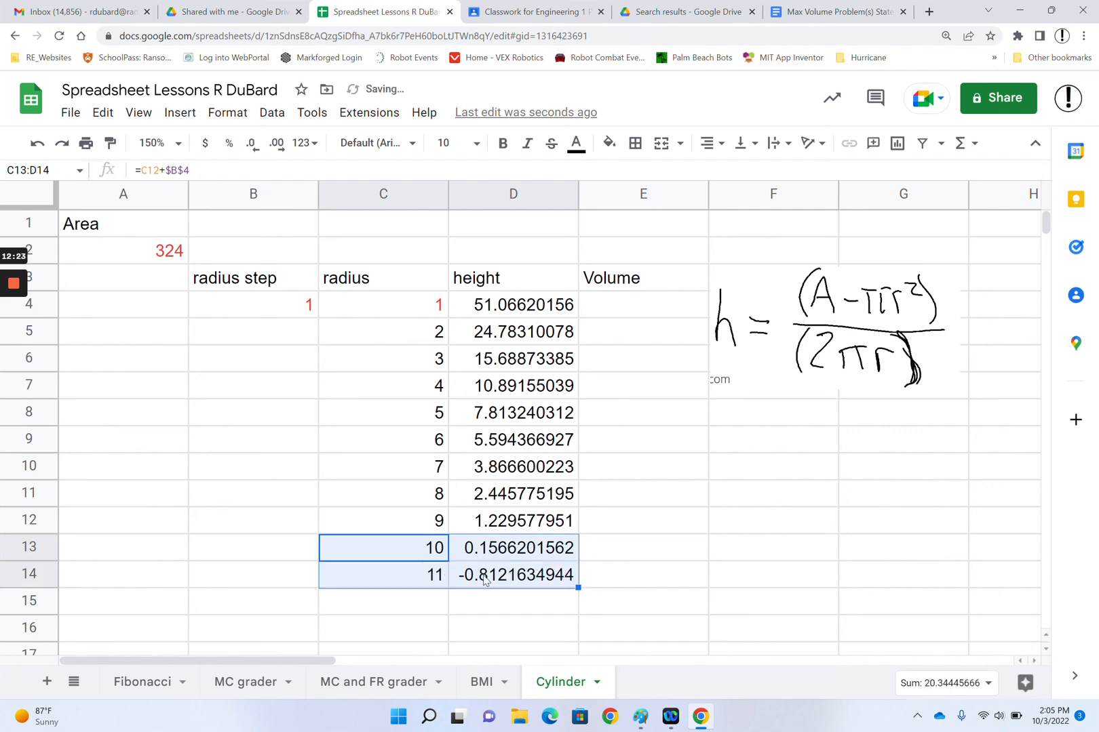
{"action": "left_click", "coordinate": [484, 580]}
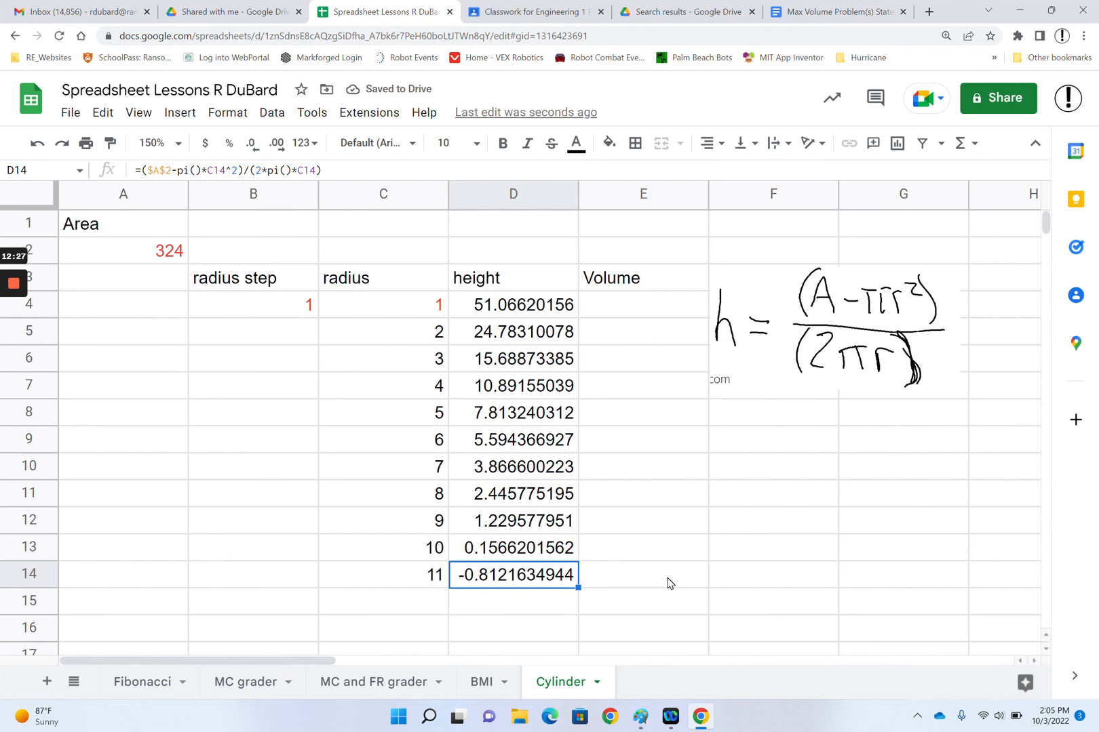
{"action": "left_click", "coordinate": [414, 583]}
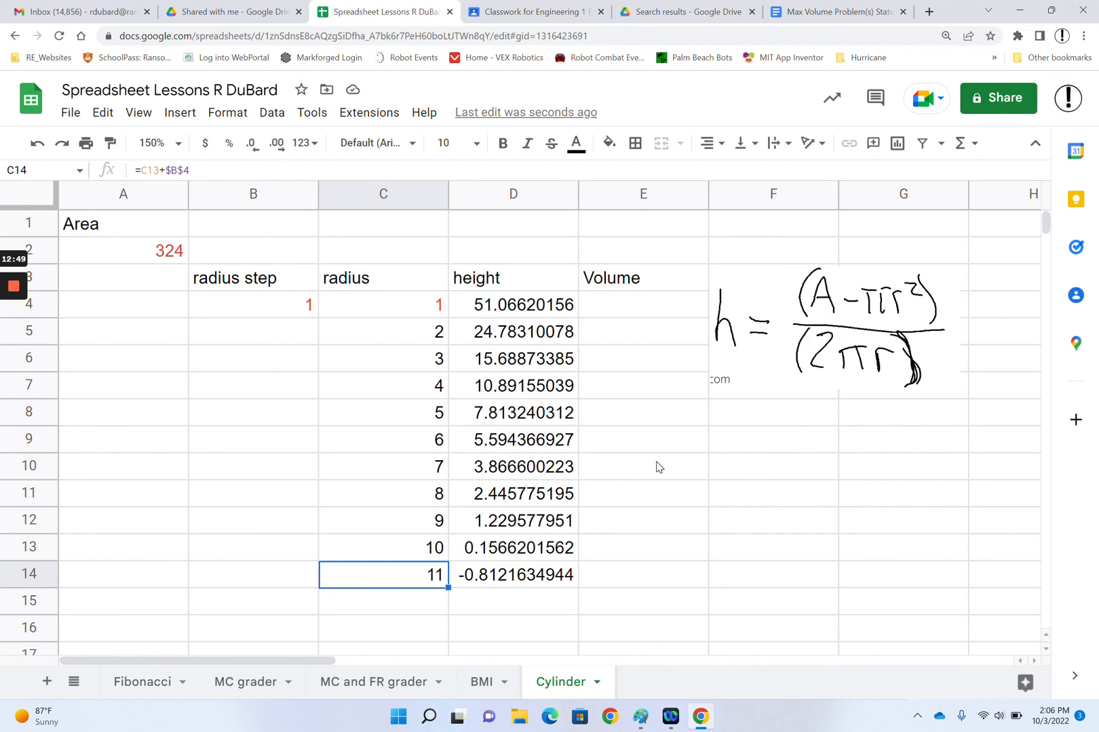
{"action": "left_click_drag", "start_coordinate": [426, 578], "coordinate": [505, 579]}
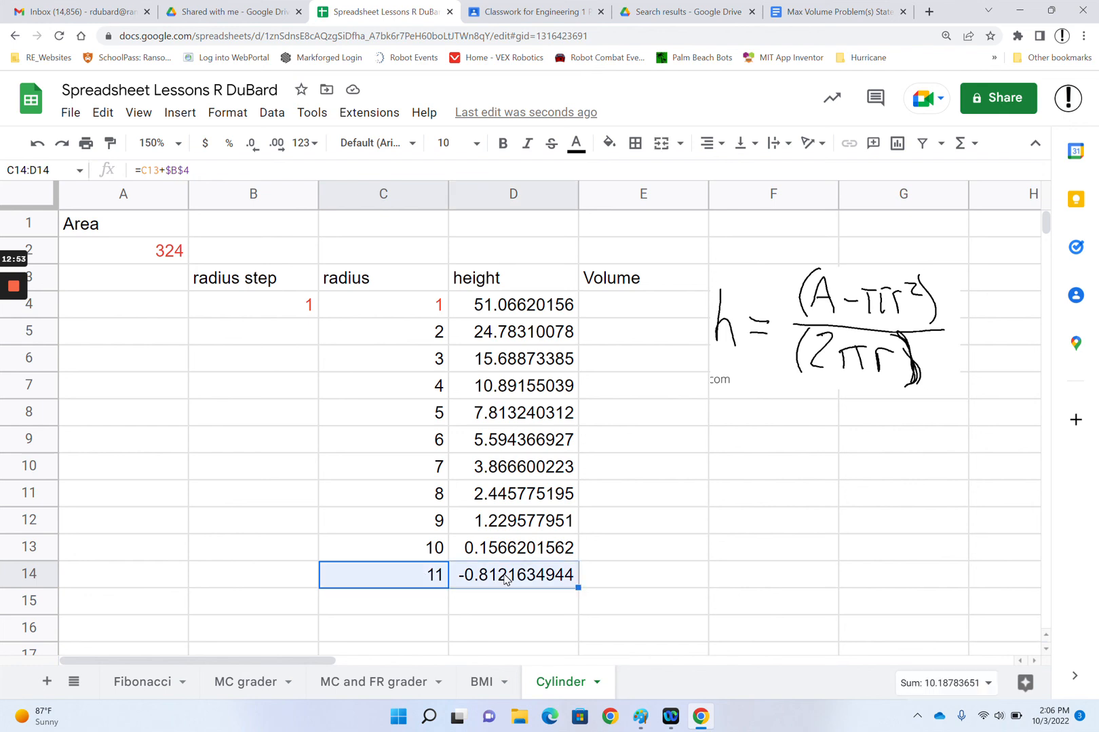
{"action": "key", "text": "Delete"}
{"action": "key", "text": "Up"}
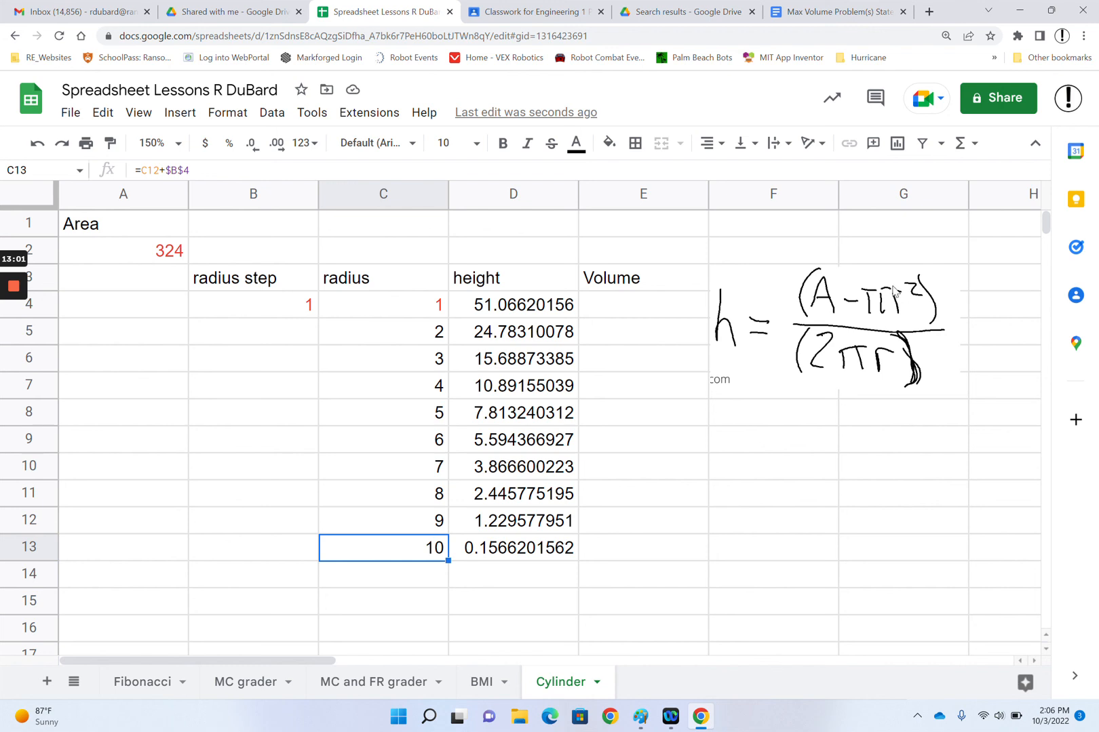
Select E4, the first cell under the Volume heading
{"action": "left_click", "coordinate": [627, 313]}
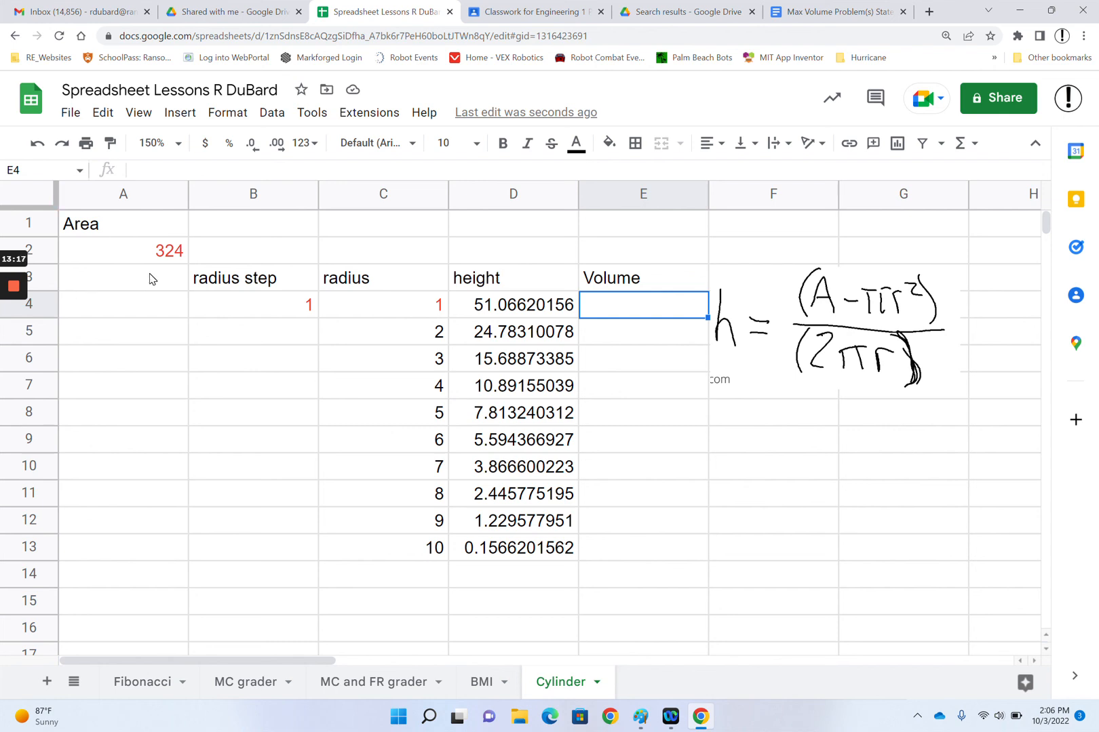
{"action": "mouse_move", "coordinate": [13, 292]}
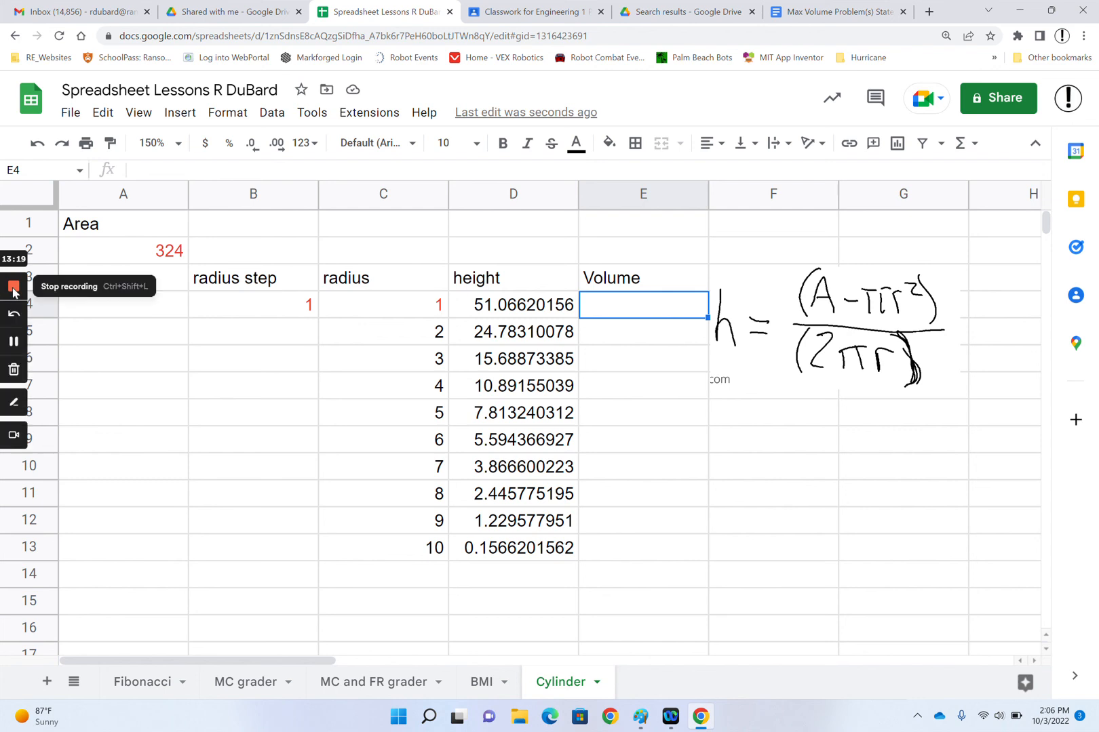